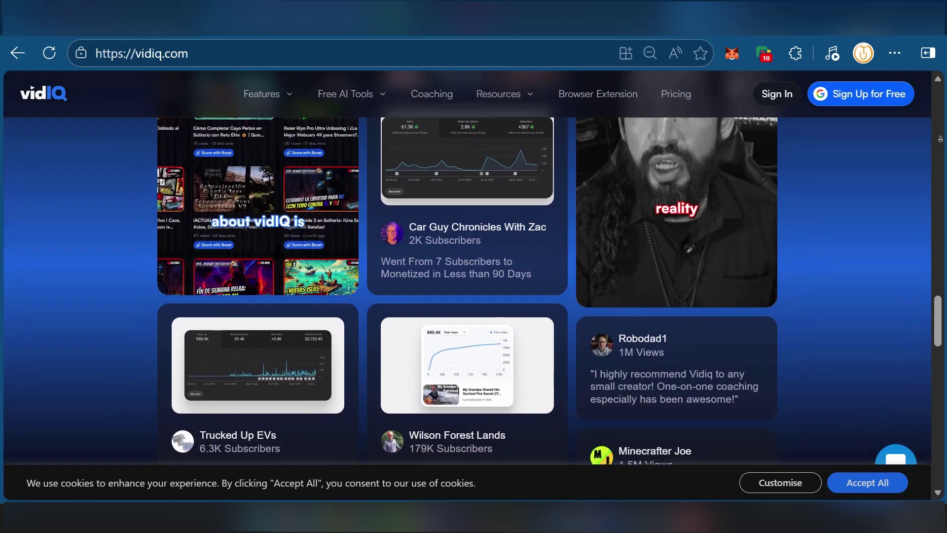
Step: Review the creator testimonials and the Free, Boost and Coaching + Boost pricing plans on the vidIQ home page
{"action": "scroll", "coordinate": [557, 267], "scroll_direction": "down", "scroll_amount": 2}
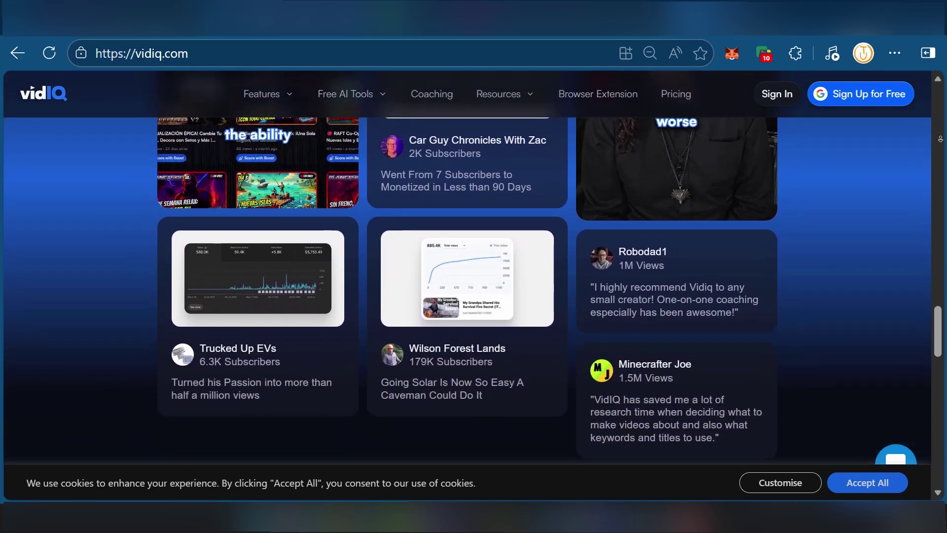
{"action": "scroll", "coordinate": [557, 268], "scroll_direction": "down", "scroll_amount": 2}
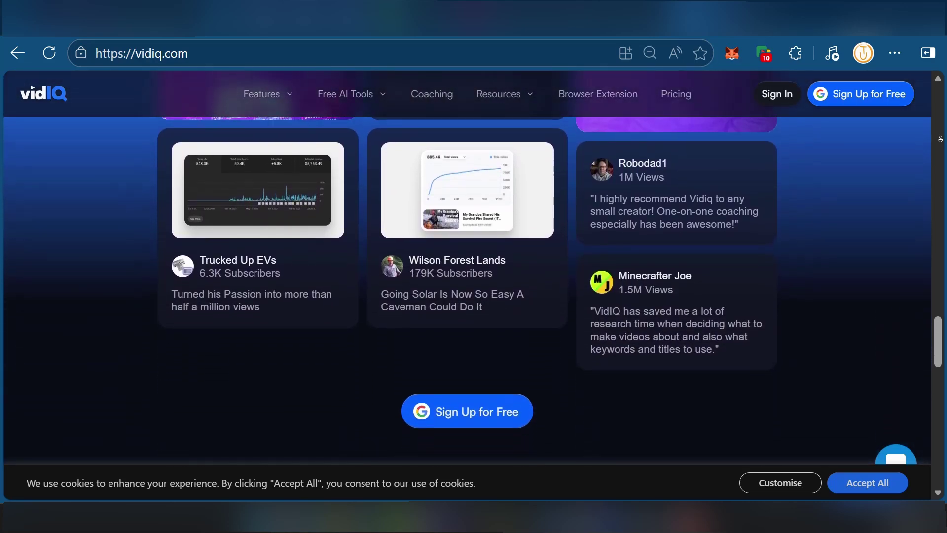
{"action": "scroll", "coordinate": [557, 268], "scroll_direction": "down", "scroll_amount": 2}
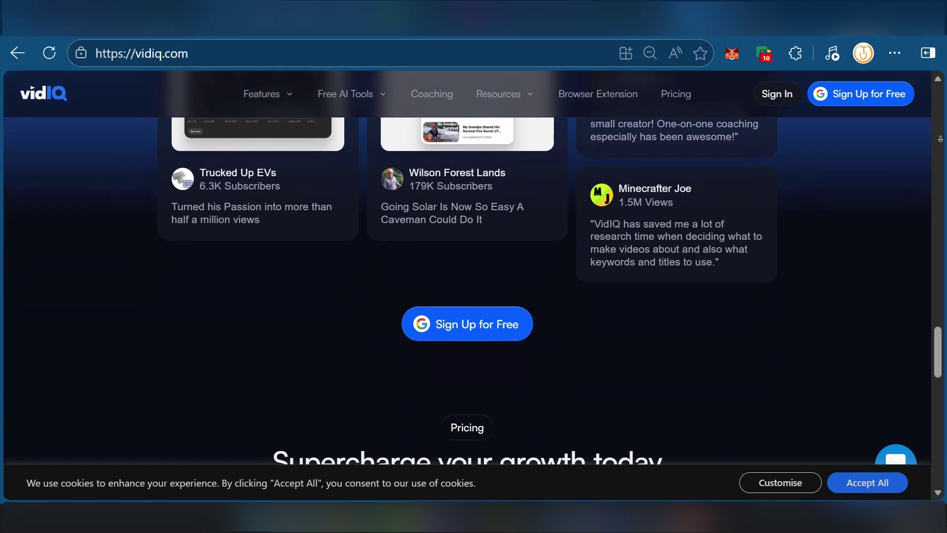
{"action": "scroll", "coordinate": [557, 268], "scroll_direction": "down", "scroll_amount": 2}
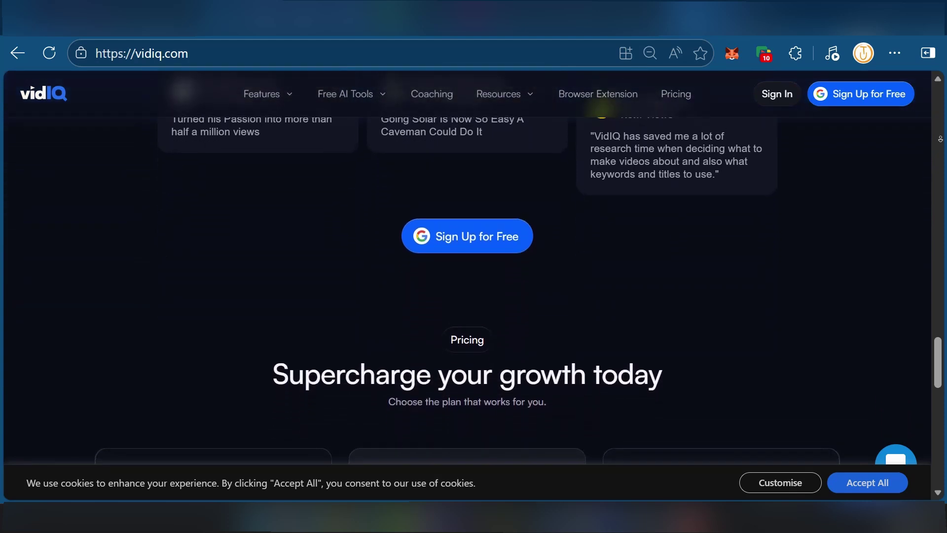
{"action": "scroll", "coordinate": [557, 268], "scroll_direction": "down", "scroll_amount": 2}
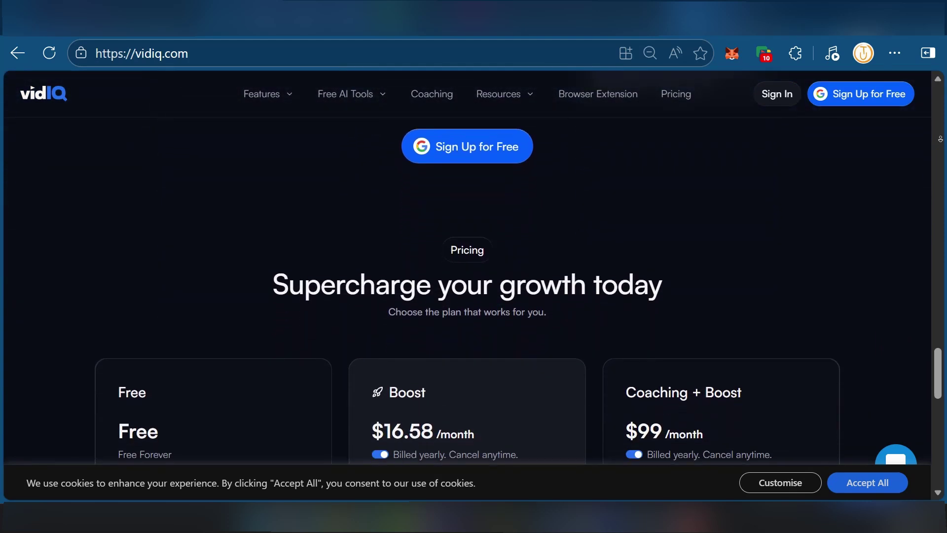
{"action": "scroll", "coordinate": [557, 267], "scroll_direction": "down", "scroll_amount": 2}
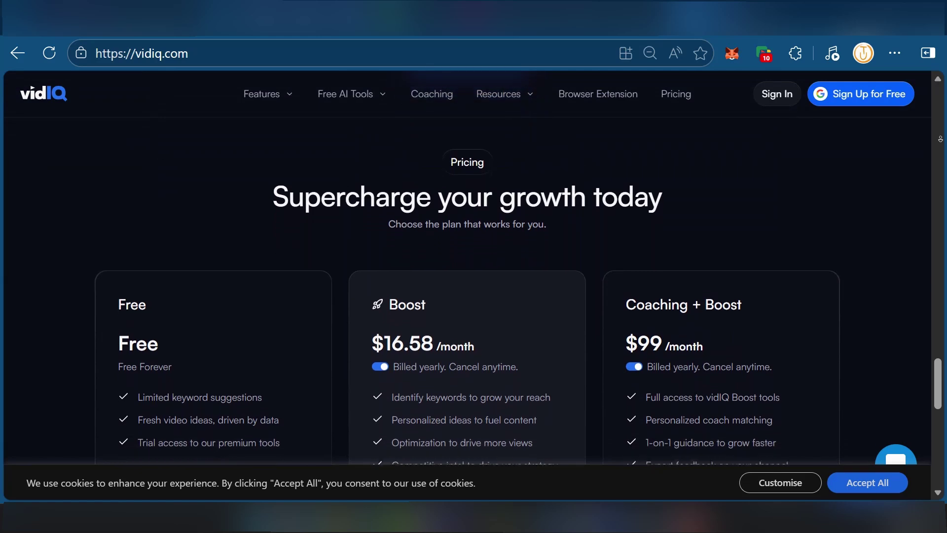
{"action": "scroll", "coordinate": [468, 267], "scroll_direction": "down", "scroll_amount": 2}
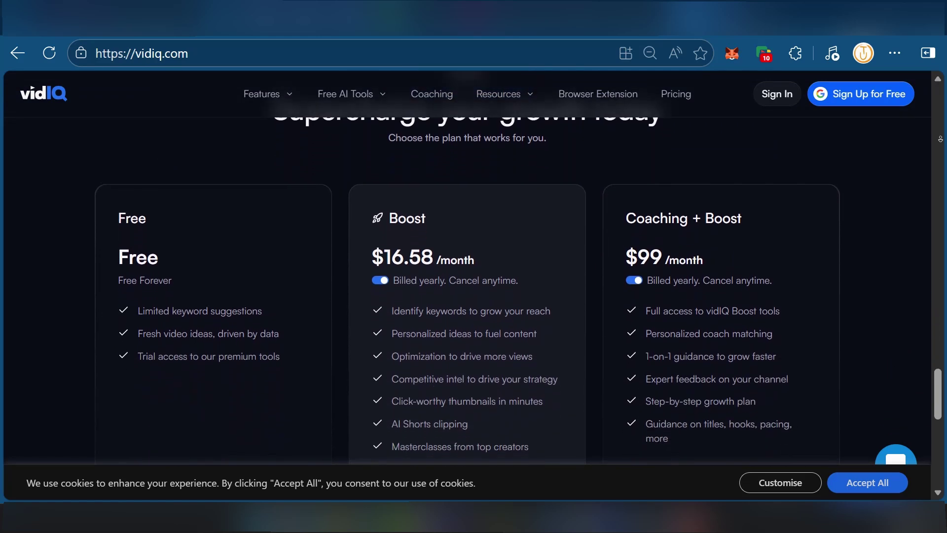
{"action": "scroll", "coordinate": [467, 267], "scroll_direction": "down", "scroll_amount": 2}
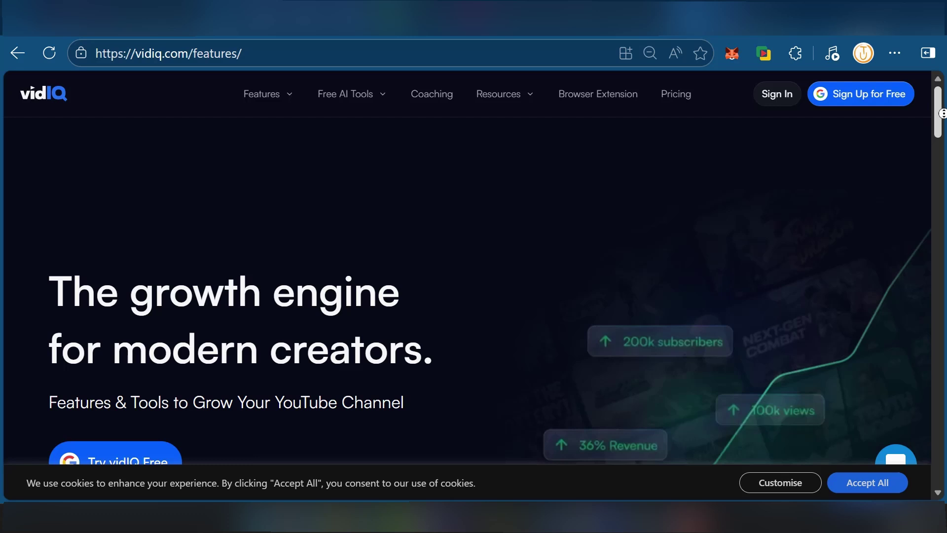
Step: Read through the vidIQ features page, covering the sections on views, subscribers, content packaging and publishing
{"action": "scroll", "coordinate": [940, 123], "scroll_direction": "down", "scroll_amount": 1}
{"action": "scroll", "coordinate": [942, 130], "scroll_direction": "down", "scroll_amount": 1}
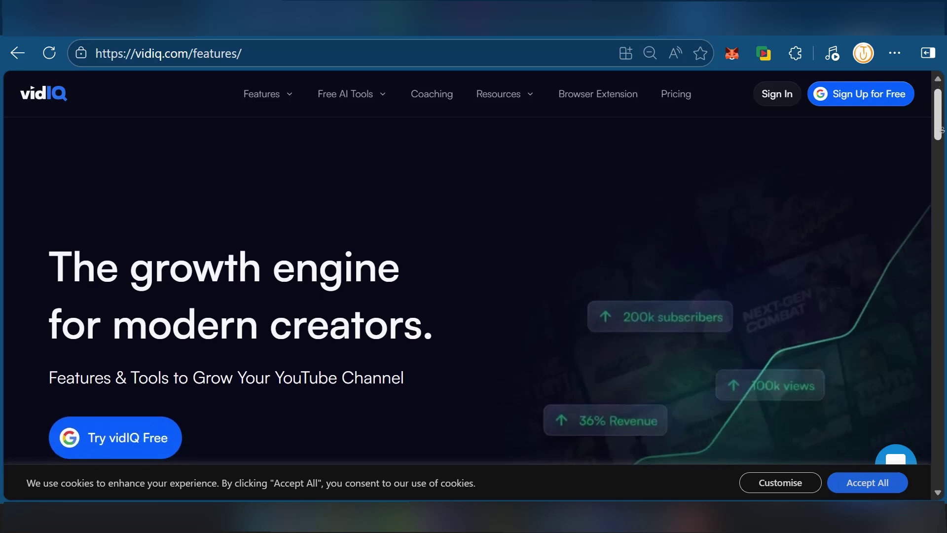
{"action": "scroll", "coordinate": [942, 129], "scroll_direction": "down", "scroll_amount": 1}
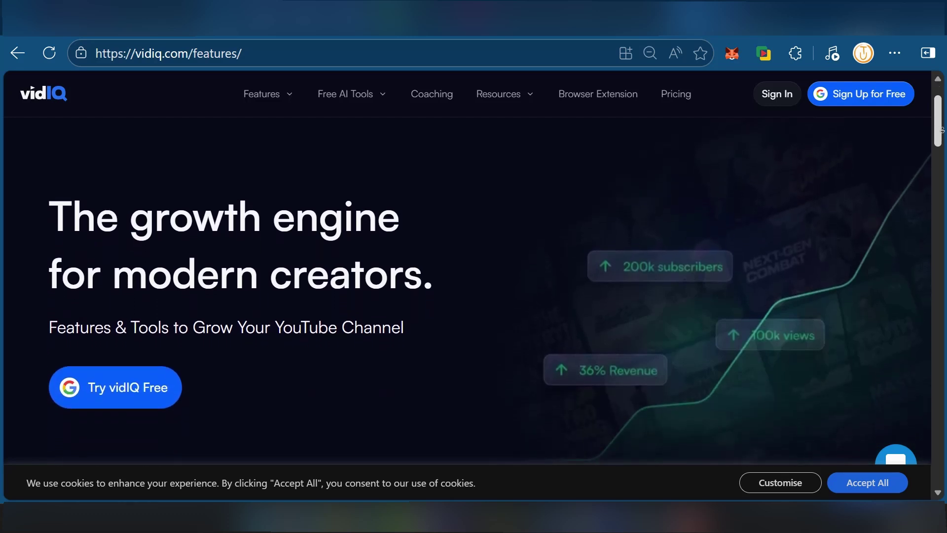
{"action": "scroll", "coordinate": [942, 130], "scroll_direction": "down", "scroll_amount": 1}
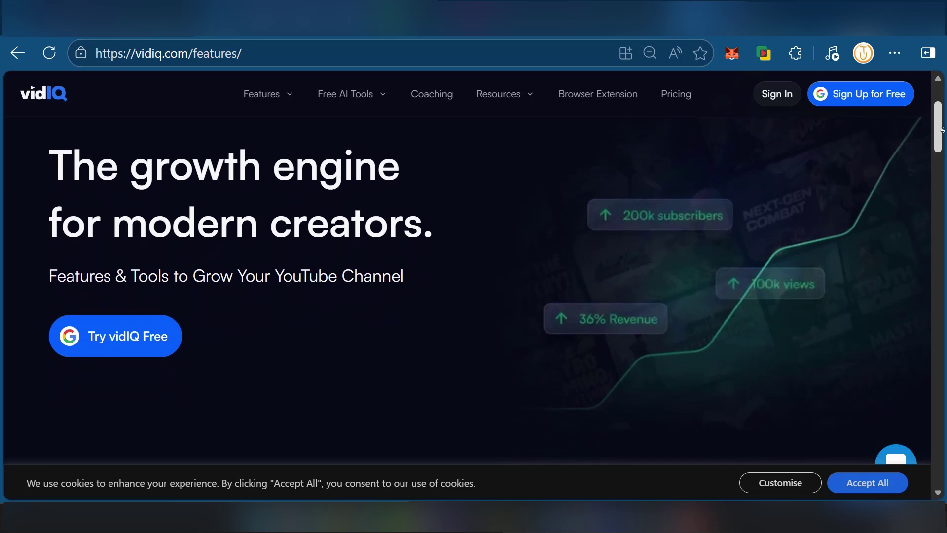
{"action": "scroll", "coordinate": [943, 130], "scroll_direction": "down", "scroll_amount": 1}
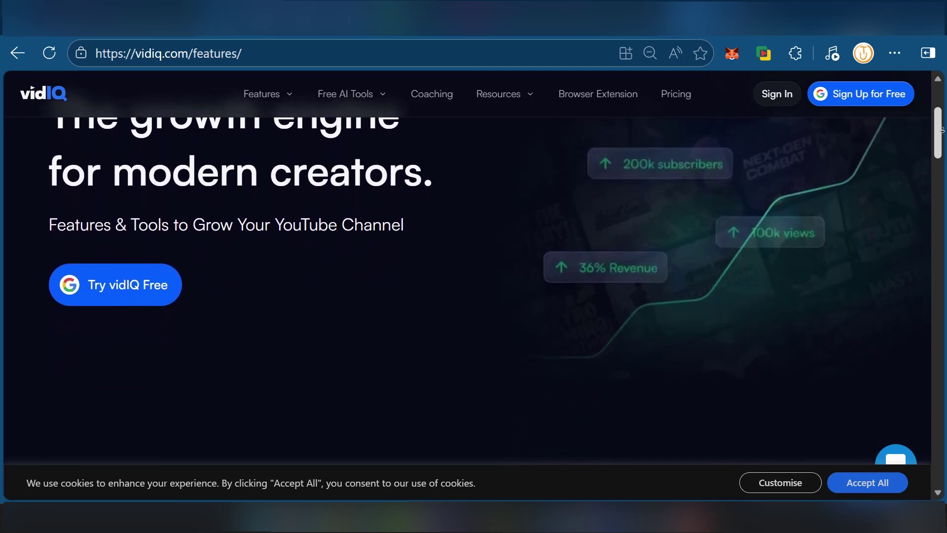
{"action": "scroll", "coordinate": [942, 130], "scroll_direction": "down", "scroll_amount": 1}
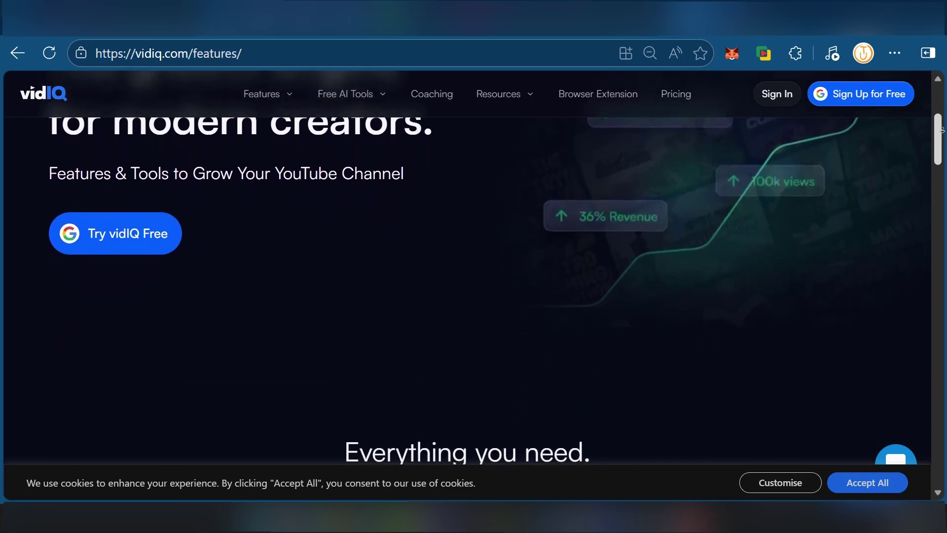
{"action": "scroll", "coordinate": [942, 129], "scroll_direction": "down", "scroll_amount": 1}
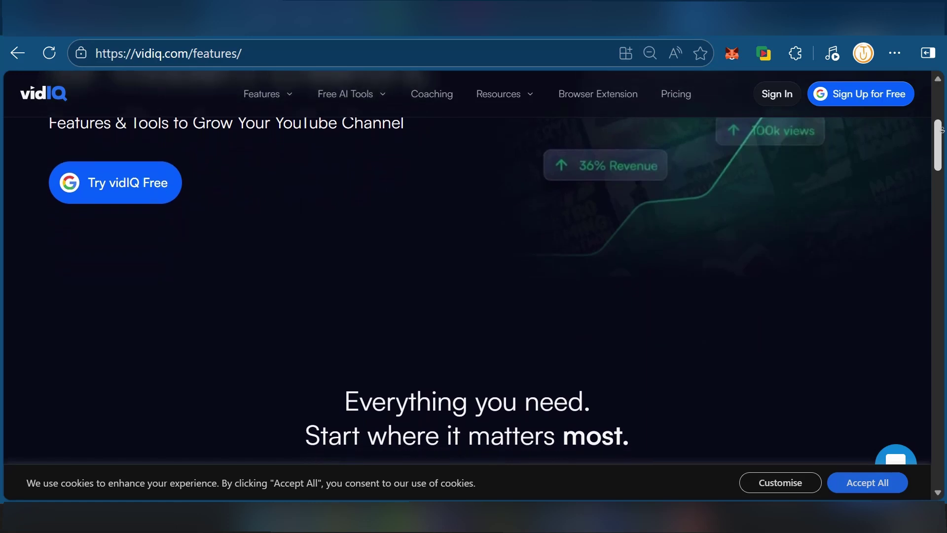
{"action": "scroll", "coordinate": [943, 130], "scroll_direction": "down", "scroll_amount": 1}
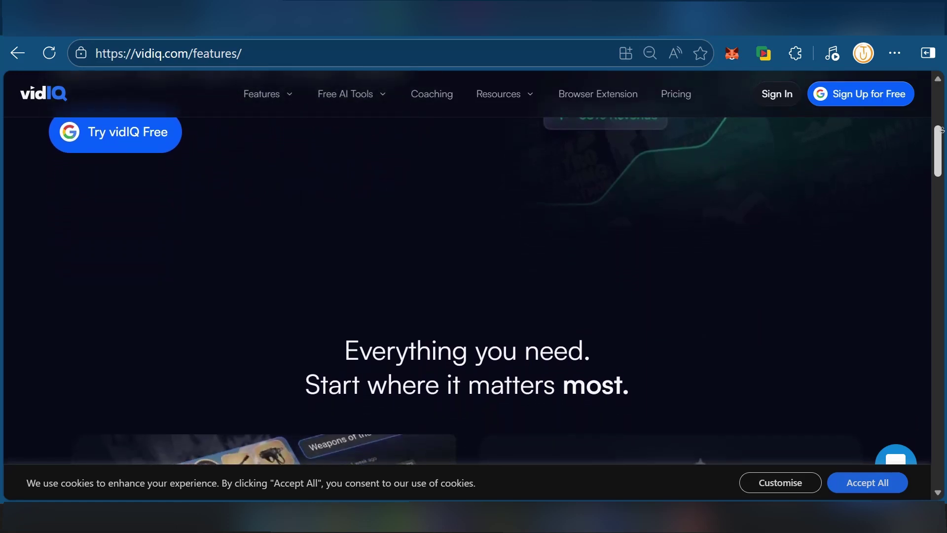
{"action": "scroll", "coordinate": [942, 130], "scroll_direction": "down", "scroll_amount": 1}
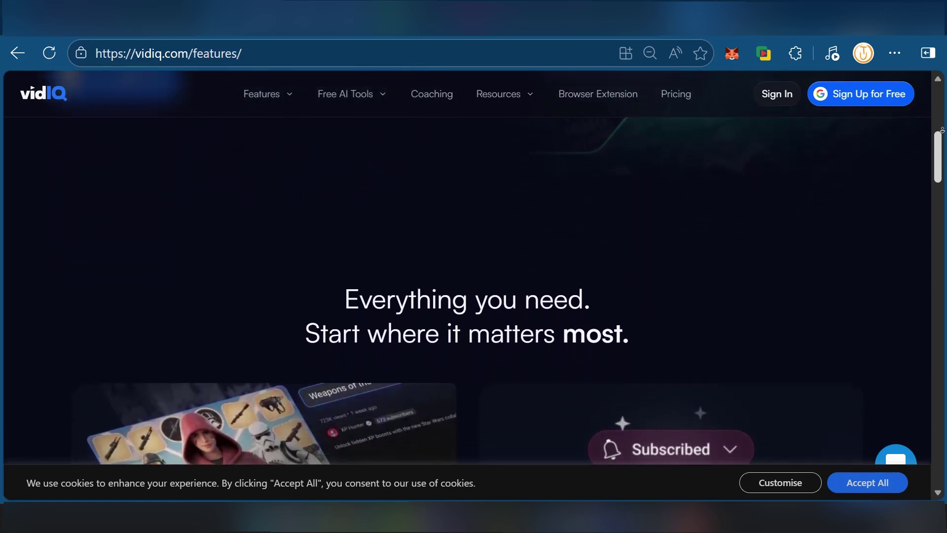
{"action": "scroll", "coordinate": [942, 130], "scroll_direction": "down", "scroll_amount": 1}
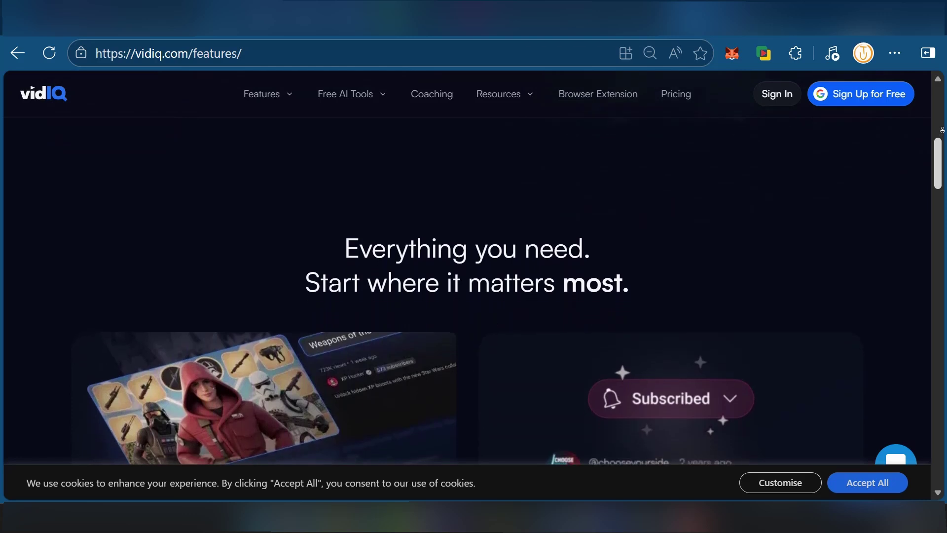
{"action": "scroll", "coordinate": [942, 130], "scroll_direction": "down", "scroll_amount": 1}
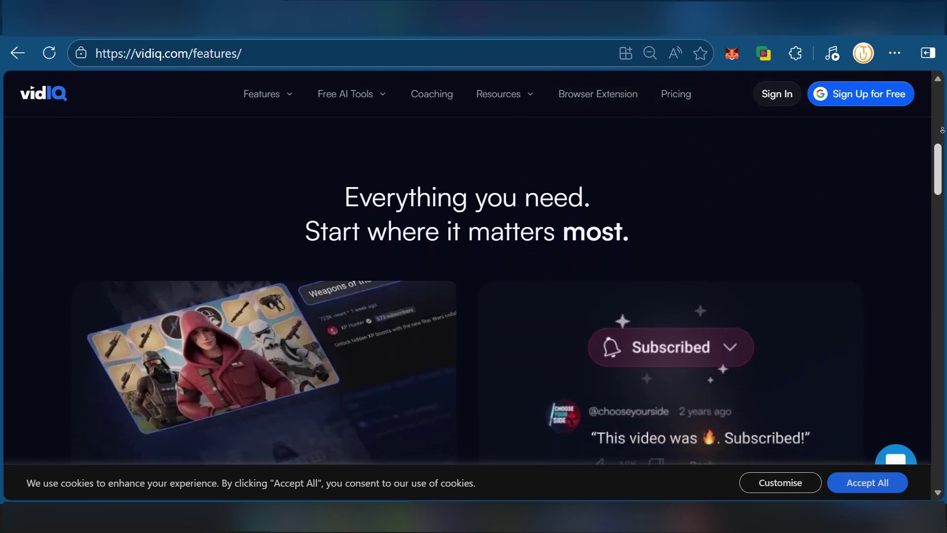
{"action": "scroll", "coordinate": [942, 130], "scroll_direction": "down", "scroll_amount": 1}
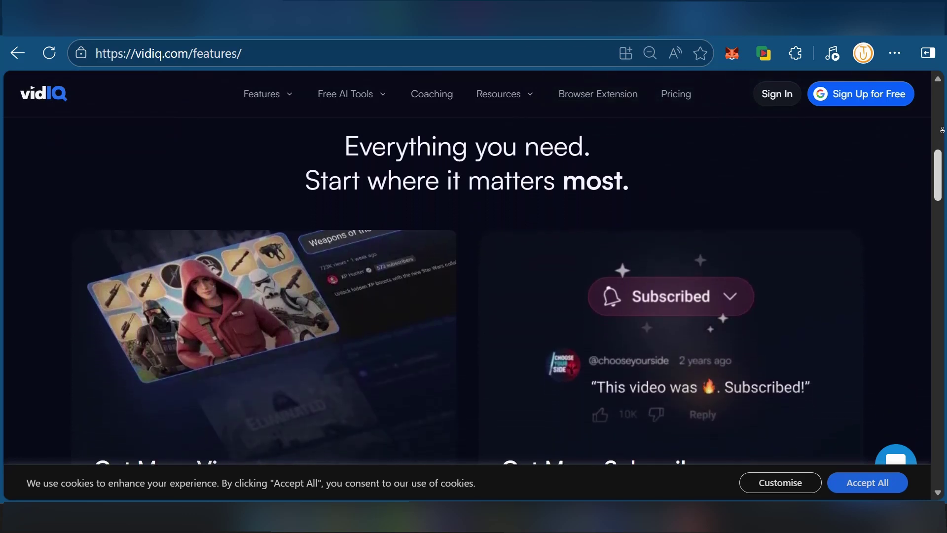
{"action": "scroll", "coordinate": [943, 129], "scroll_direction": "down", "scroll_amount": 1}
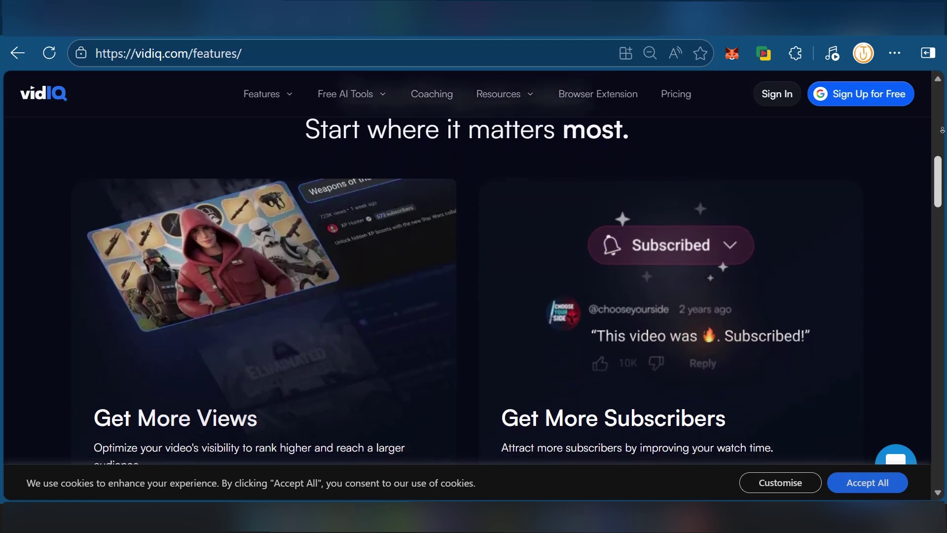
{"action": "scroll", "coordinate": [942, 130], "scroll_direction": "down", "scroll_amount": 1}
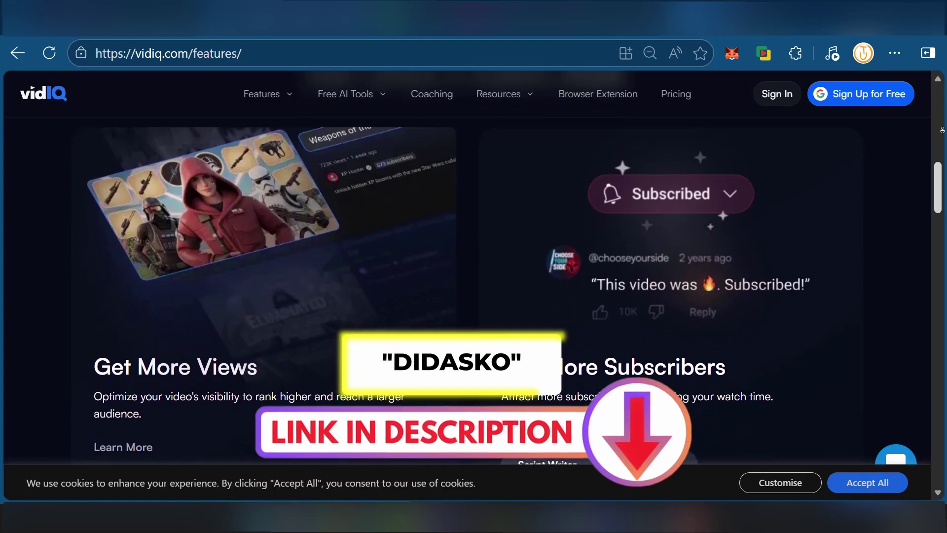
{"action": "scroll", "coordinate": [942, 130], "scroll_direction": "down", "scroll_amount": 1}
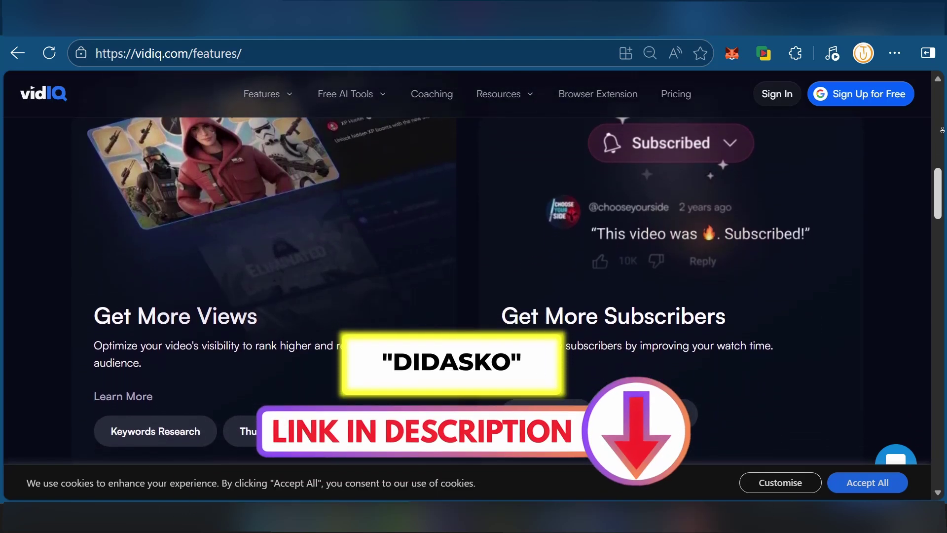
{"action": "scroll", "coordinate": [942, 130], "scroll_direction": "down", "scroll_amount": 1}
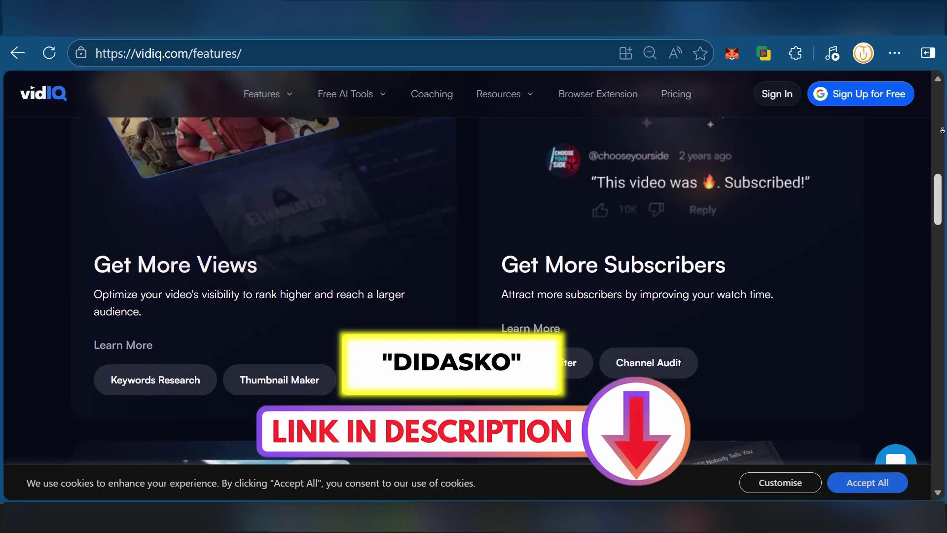
{"action": "scroll", "coordinate": [942, 130], "scroll_direction": "down", "scroll_amount": 1}
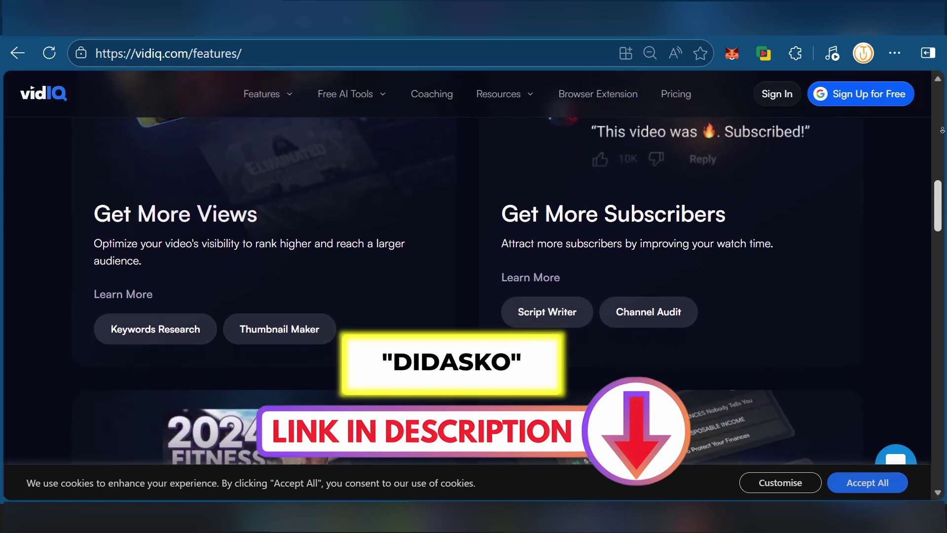
{"action": "scroll", "coordinate": [942, 129], "scroll_direction": "down", "scroll_amount": 1}
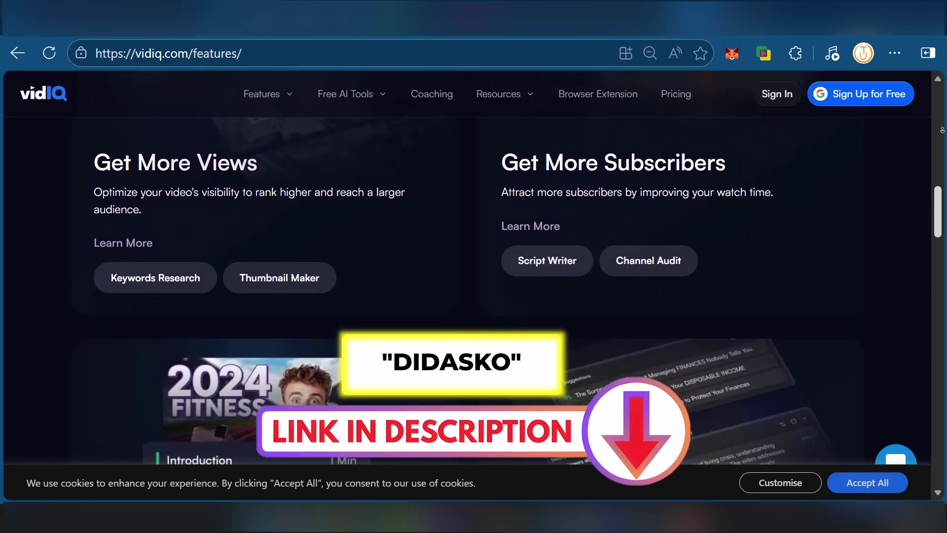
{"action": "scroll", "coordinate": [943, 130], "scroll_direction": "down", "scroll_amount": 1}
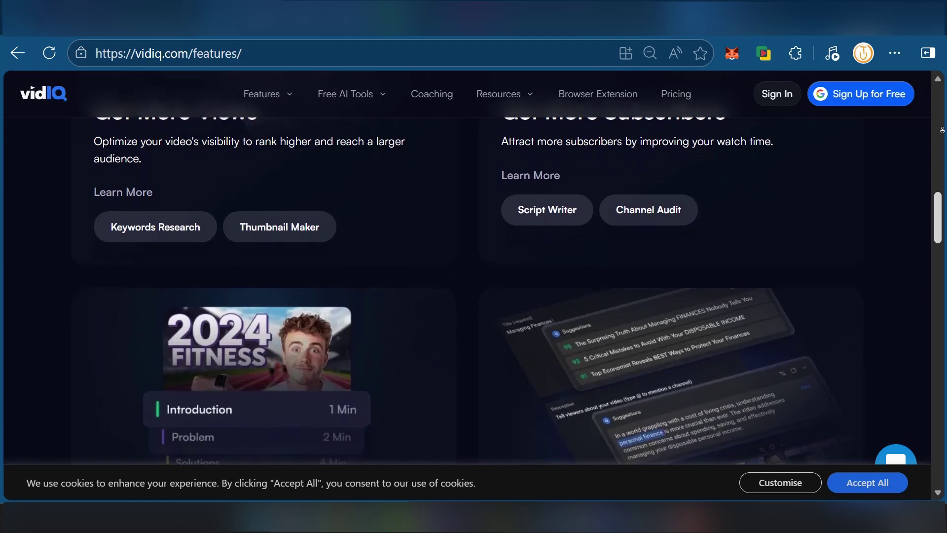
{"action": "scroll", "coordinate": [942, 129], "scroll_direction": "down", "scroll_amount": 1}
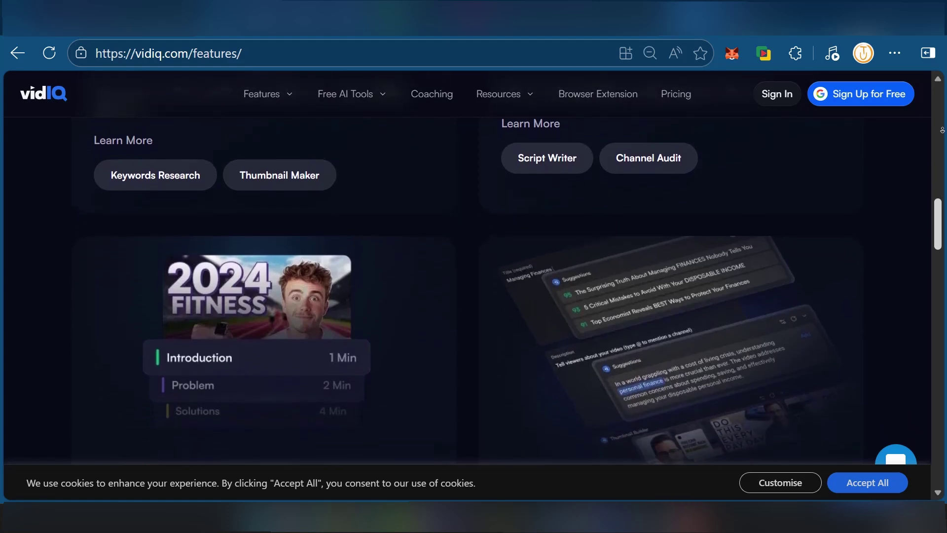
{"action": "scroll", "coordinate": [943, 130], "scroll_direction": "down", "scroll_amount": 1}
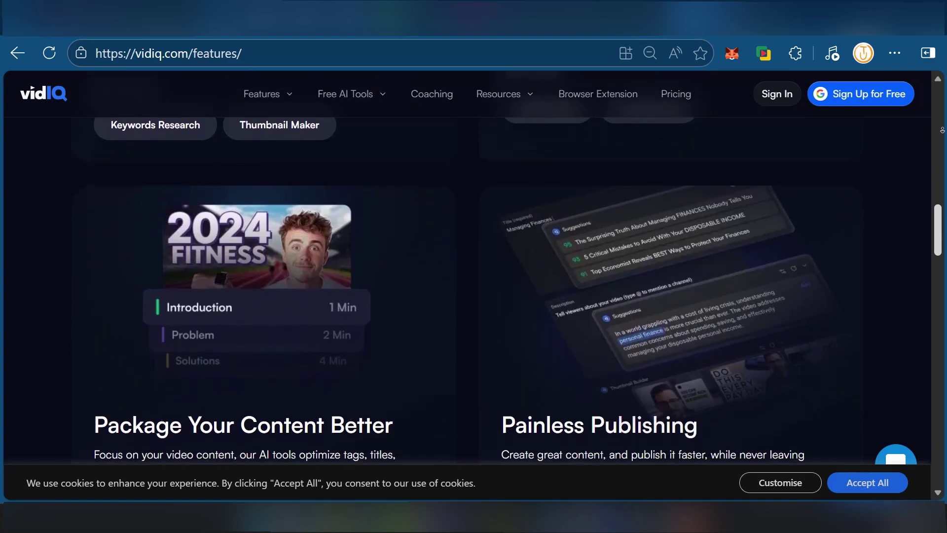
{"action": "scroll", "coordinate": [942, 130], "scroll_direction": "down", "scroll_amount": 1}
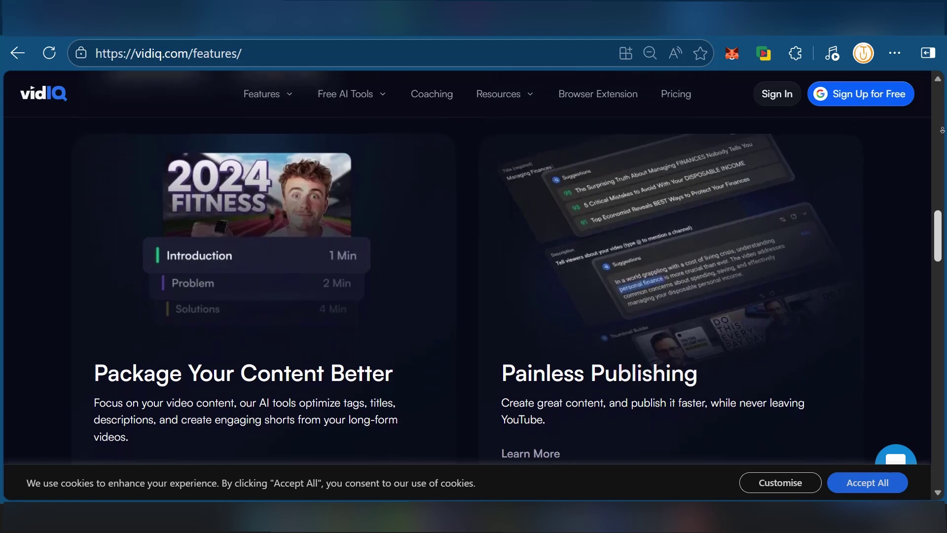
{"action": "scroll", "coordinate": [943, 129], "scroll_direction": "down", "scroll_amount": 1}
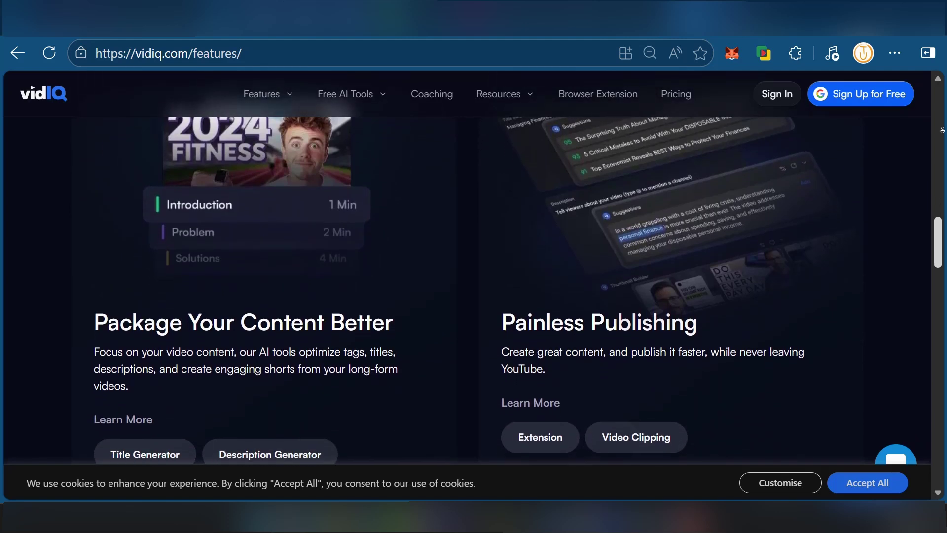
{"action": "scroll", "coordinate": [942, 130], "scroll_direction": "down", "scroll_amount": 1}
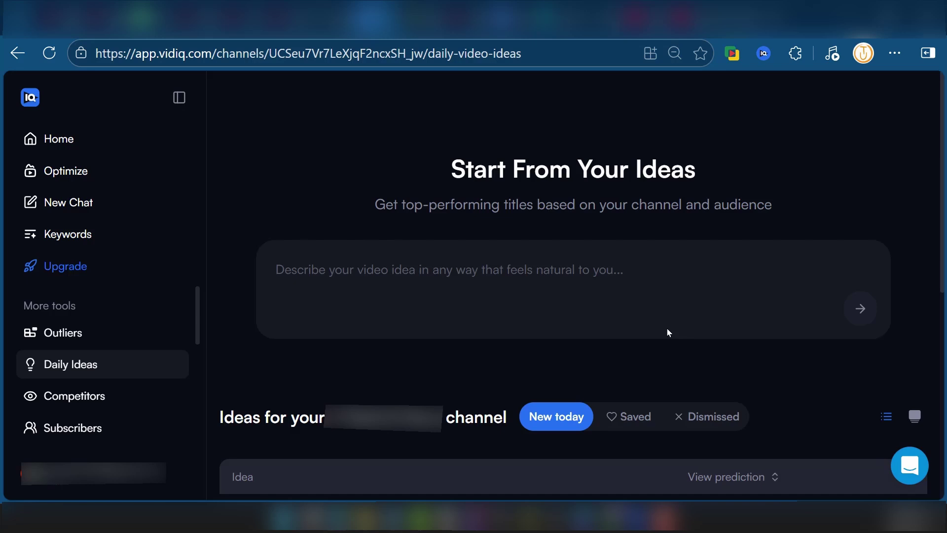
Step: Search for outlier videos related to the daily idea "Install and Use Canva Pro for Free Easily" and browse the matches
{"action": "scroll", "coordinate": [669, 333], "scroll_direction": "down", "scroll_amount": 5}
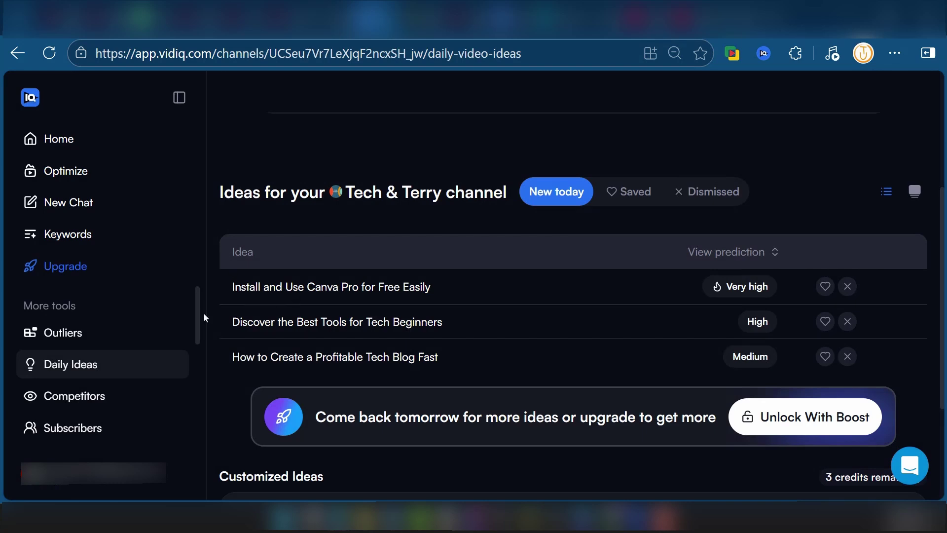
{"action": "left_click", "coordinate": [293, 291]}
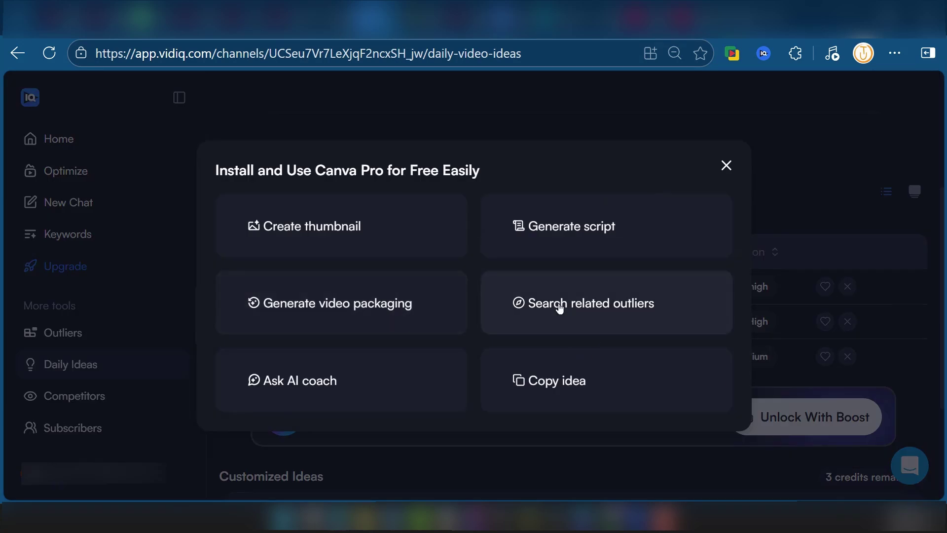
{"action": "left_click", "coordinate": [629, 327]}
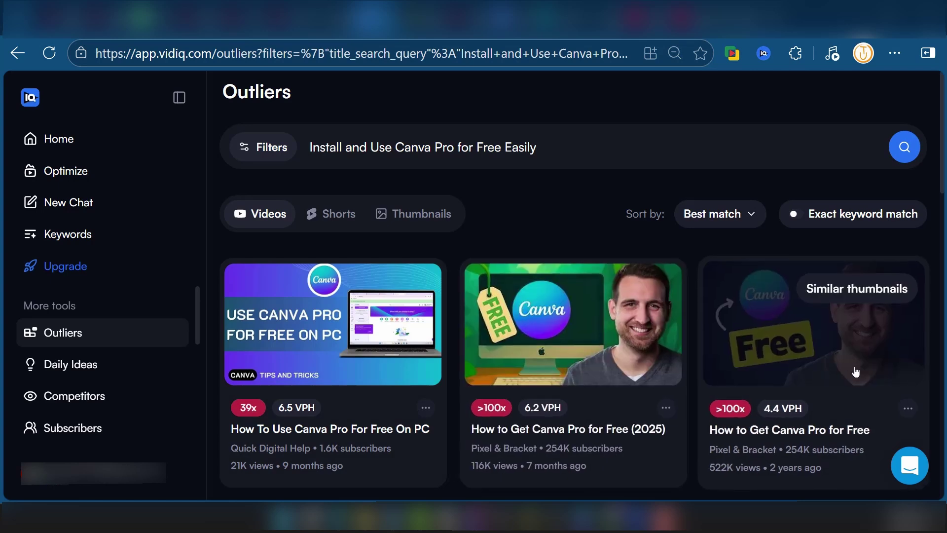
{"action": "scroll", "coordinate": [821, 338], "scroll_direction": "down", "scroll_amount": 2}
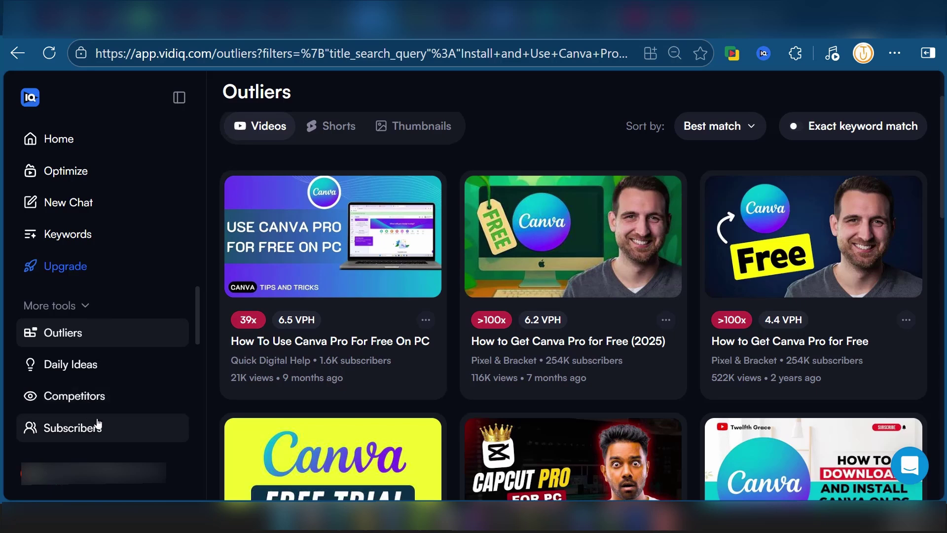
Step: Open the Competitors page and review the views, outlier scores and views per hour of the competitors' top videos this week
{"action": "left_click", "coordinate": [85, 401]}
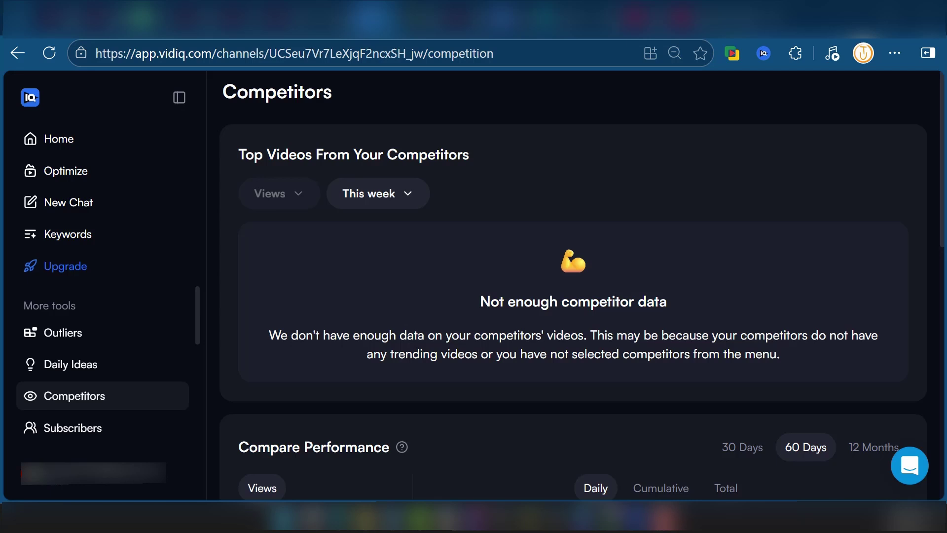
{"action": "scroll", "coordinate": [656, 379], "scroll_direction": "down", "scroll_amount": 10}
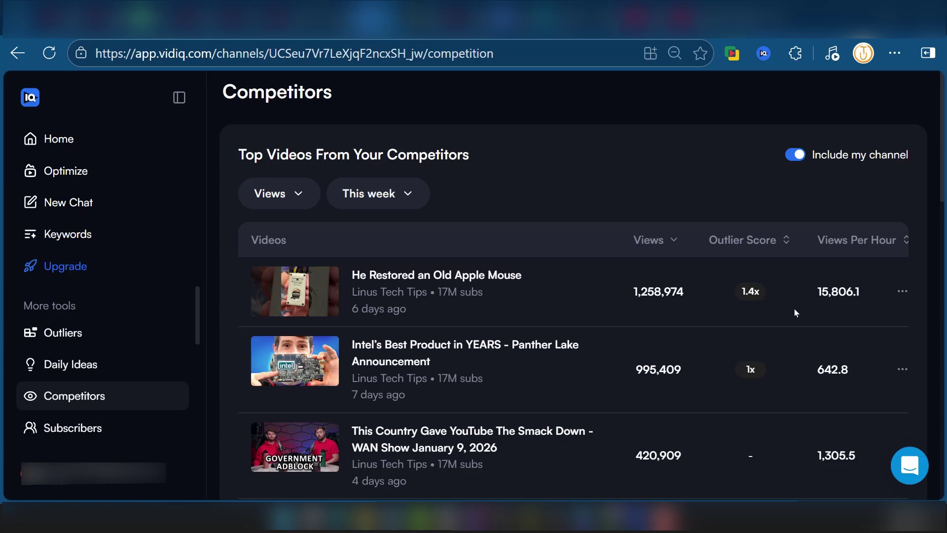
{"action": "scroll", "coordinate": [869, 316], "scroll_direction": "down", "scroll_amount": 7}
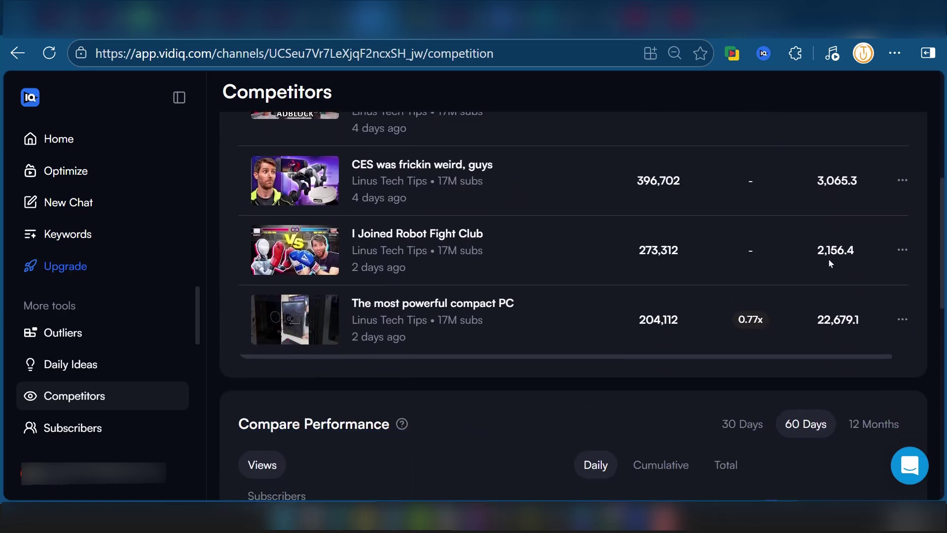
{"action": "scroll", "coordinate": [828, 258], "scroll_direction": "up", "scroll_amount": 6}
{"action": "scroll", "coordinate": [840, 291], "scroll_direction": "down", "scroll_amount": 2}
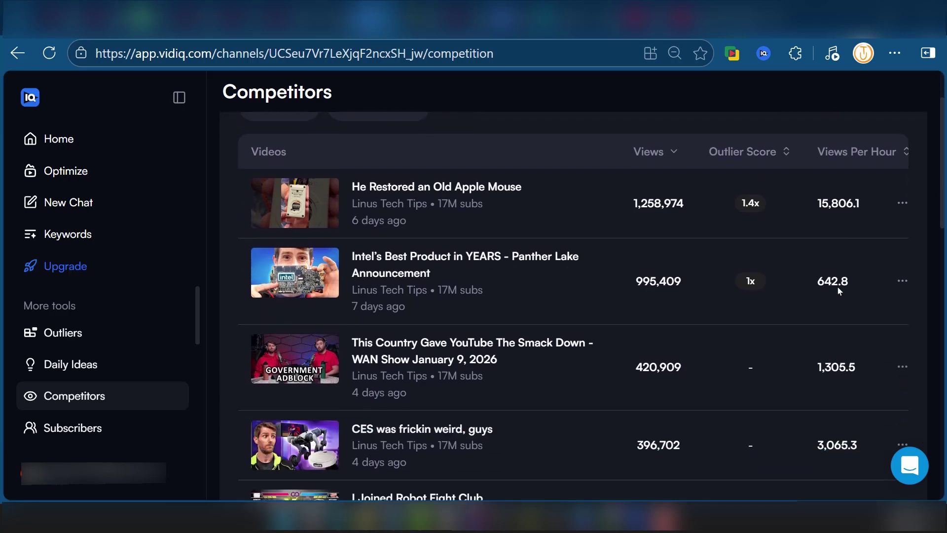
{"action": "scroll", "coordinate": [838, 289], "scroll_direction": "down", "scroll_amount": 7}
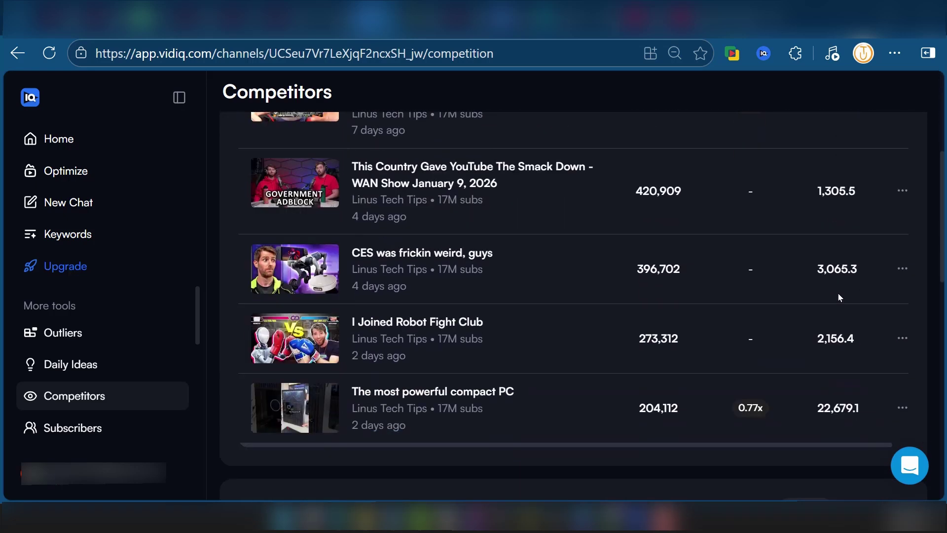
{"action": "scroll", "coordinate": [839, 294], "scroll_direction": "up", "scroll_amount": 3}
{"action": "scroll", "coordinate": [839, 294], "scroll_direction": "down", "scroll_amount": 4}
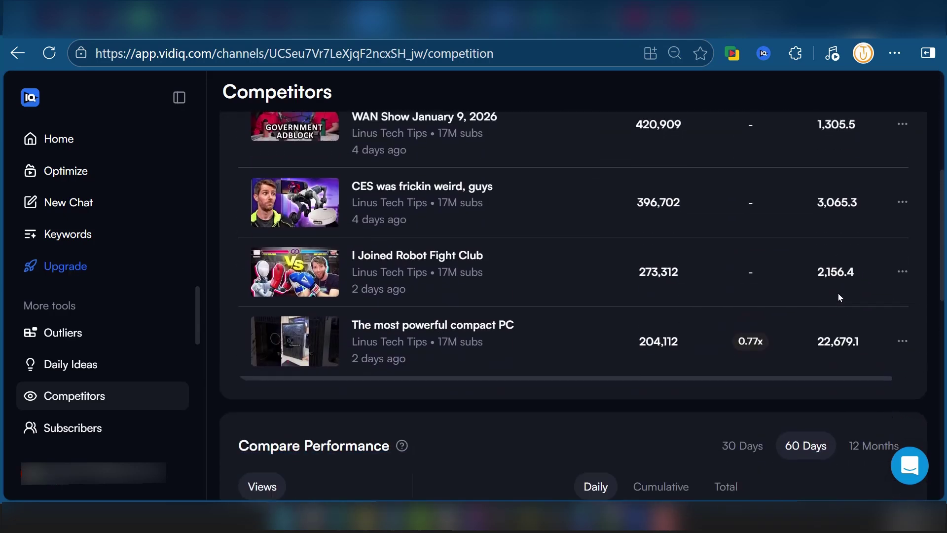
{"action": "scroll", "coordinate": [572, 296], "scroll_direction": "up", "scroll_amount": 10}
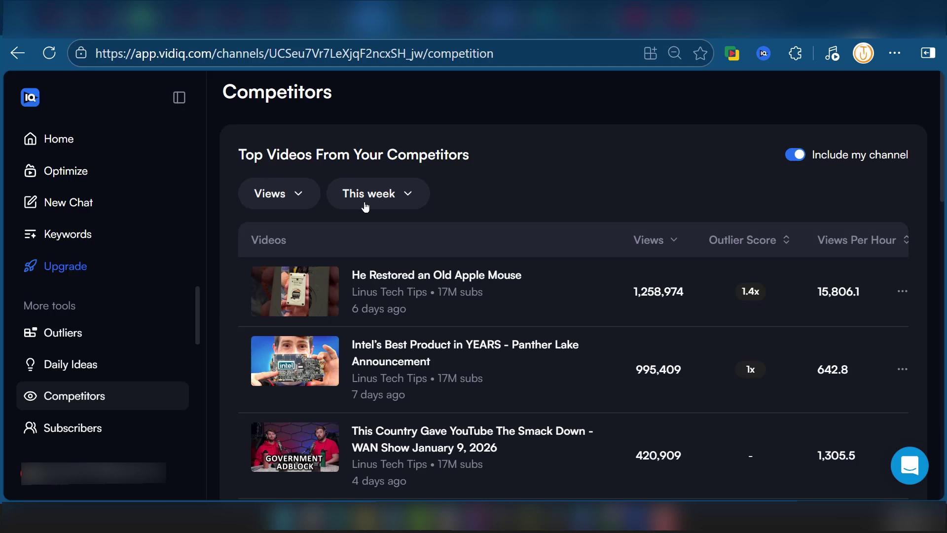
Step: Sort the competitors' top videos by Views per hour and set their time range to All time
{"action": "left_click", "coordinate": [292, 195]}
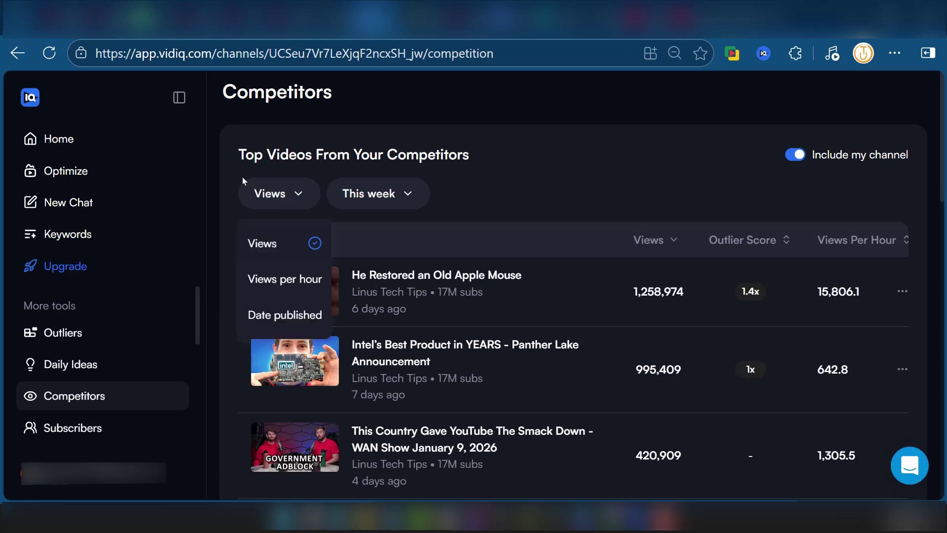
{"action": "left_click", "coordinate": [282, 279]}
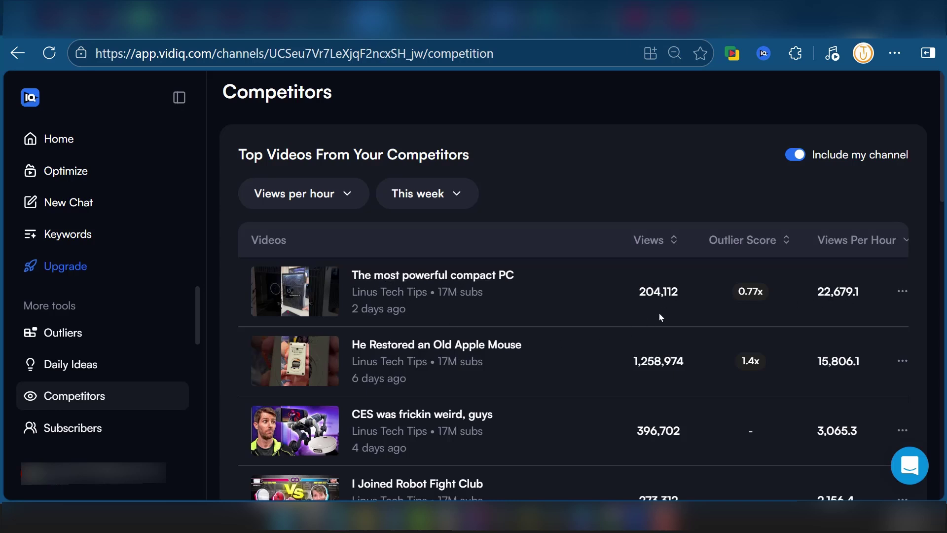
{"action": "left_click", "coordinate": [460, 195]}
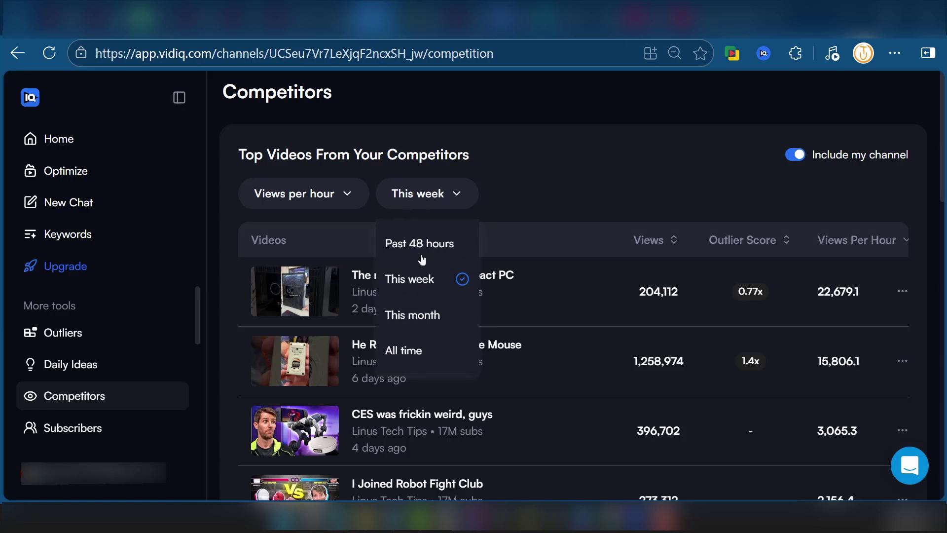
{"action": "left_click", "coordinate": [403, 352]}
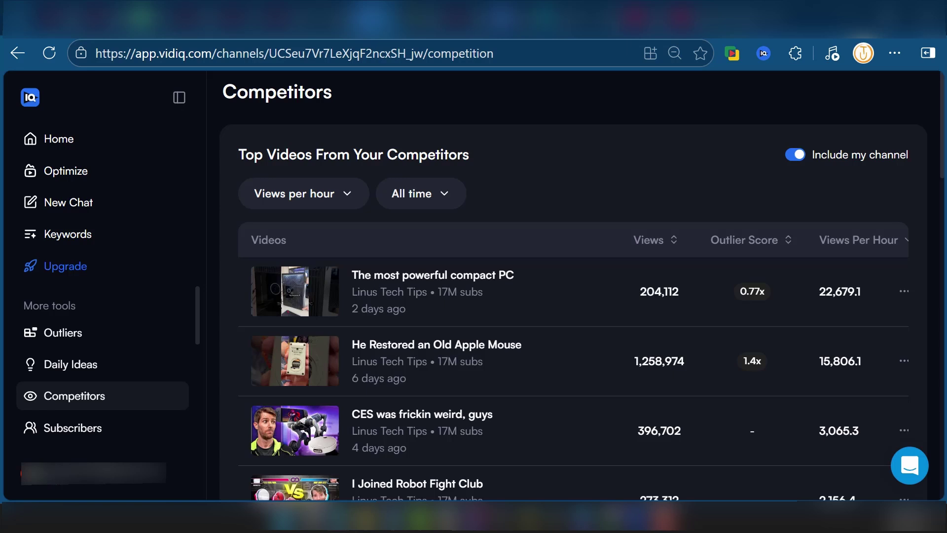
Step: Search Keywords for "whiteboard animation" and examine its overview scores, related keywords and views-per-hour trend
{"action": "left_click", "coordinate": [58, 234]}
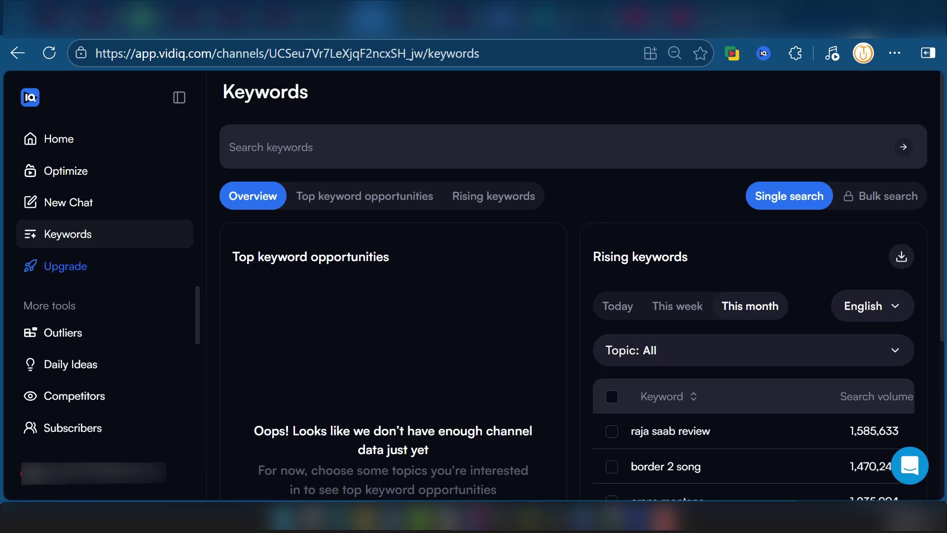
{"action": "left_click", "coordinate": [355, 152]}
{"action": "type", "text": "whiteboard animation"}
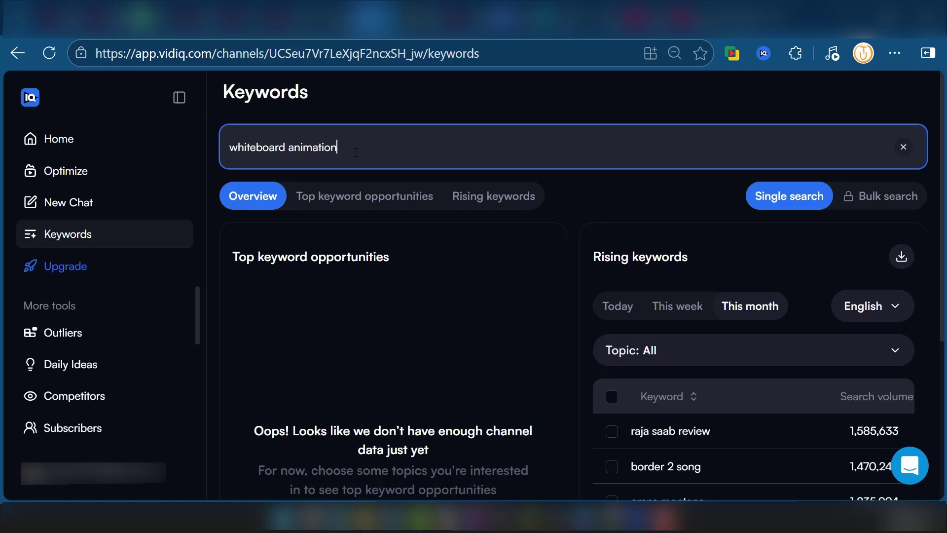
{"action": "key", "text": "Return"}
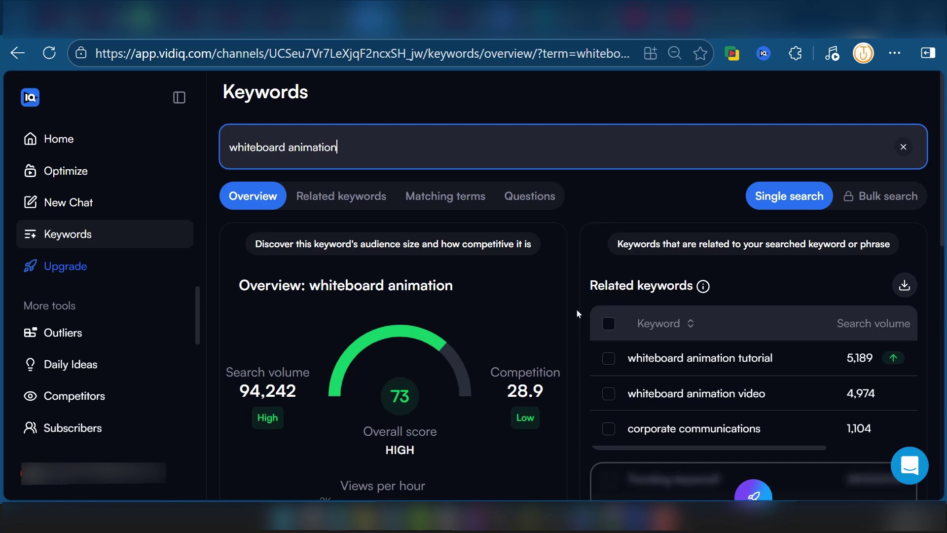
{"action": "key", "text": "Return"}
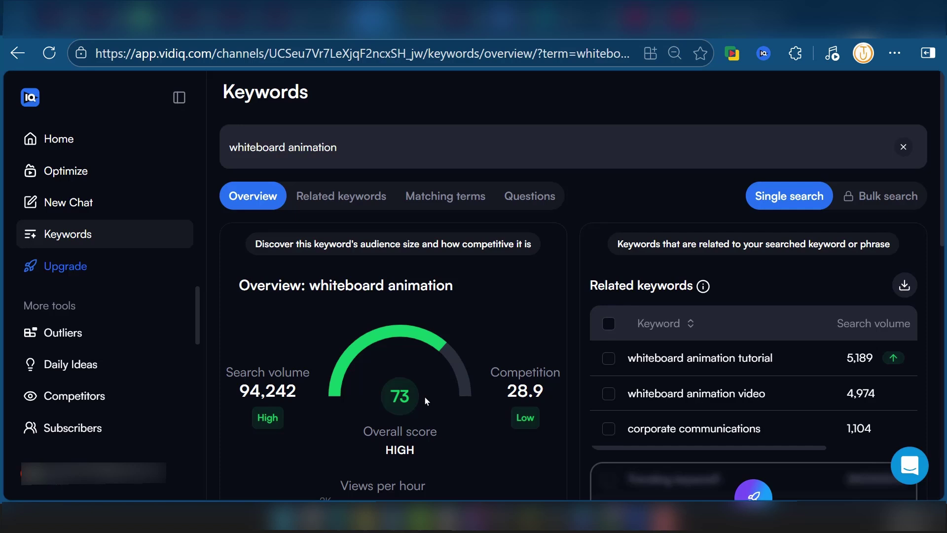
{"action": "scroll", "coordinate": [425, 395], "scroll_direction": "down", "scroll_amount": 3}
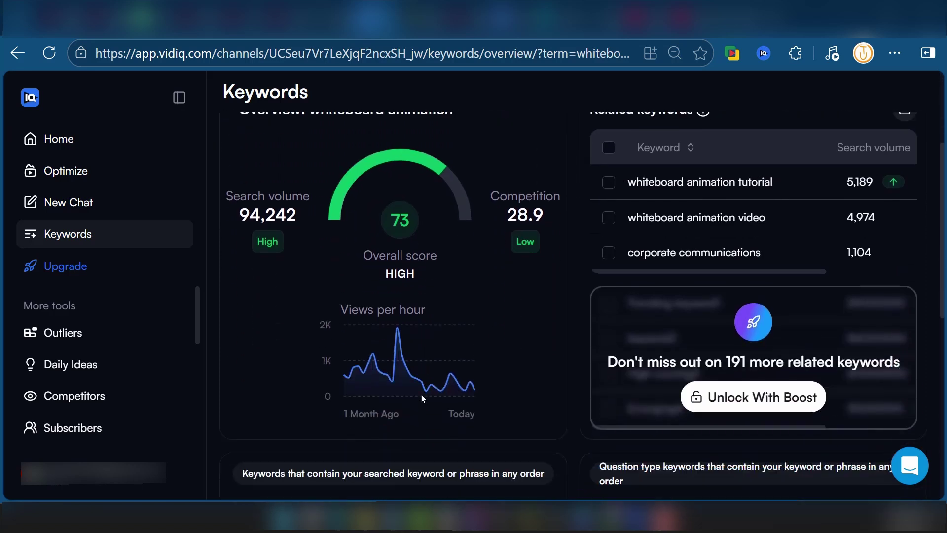
{"action": "mouse_move", "coordinate": [368, 366]}
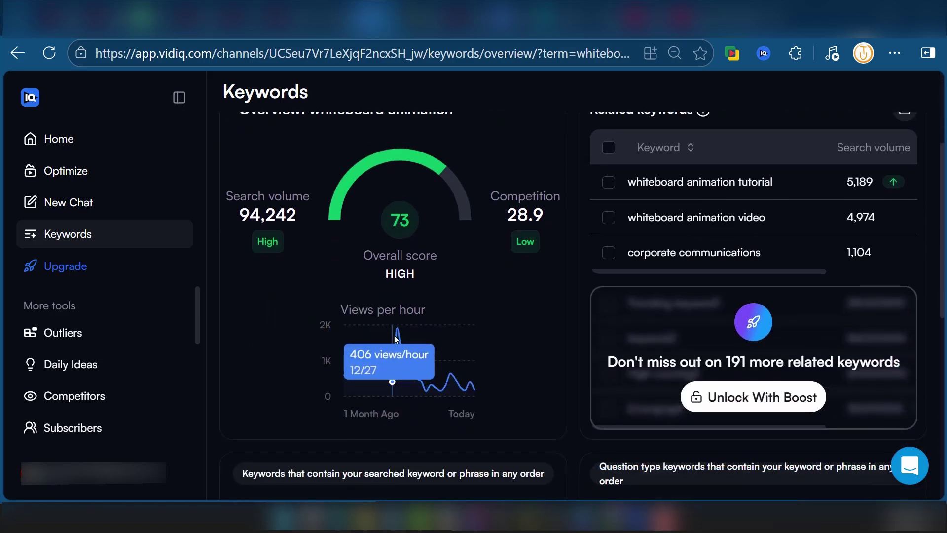
{"action": "mouse_move", "coordinate": [397, 329]}
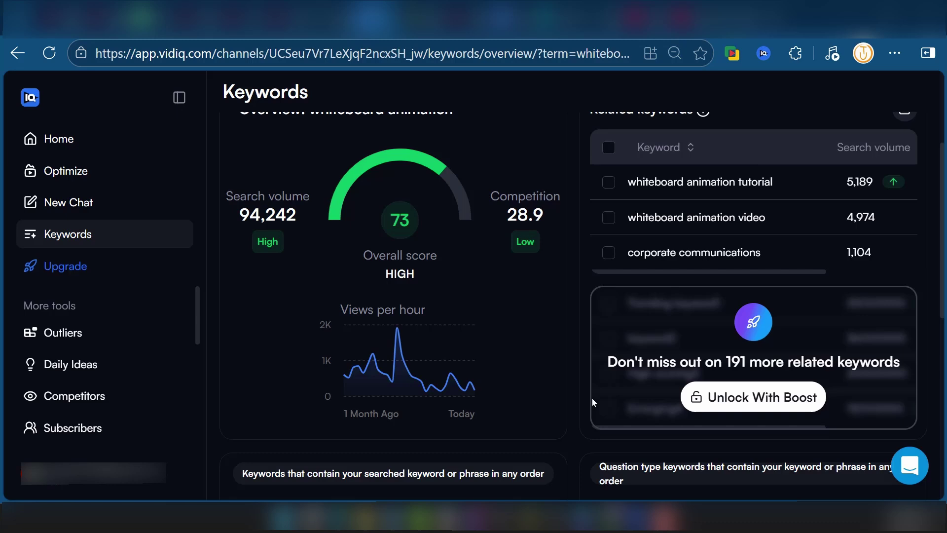
Step: Review the matching terms and question keywords for "whiteboard animation", comparing their search volume and competition
{"action": "scroll", "coordinate": [591, 397], "scroll_direction": "up", "scroll_amount": 3}
{"action": "left_click", "coordinate": [443, 196]}
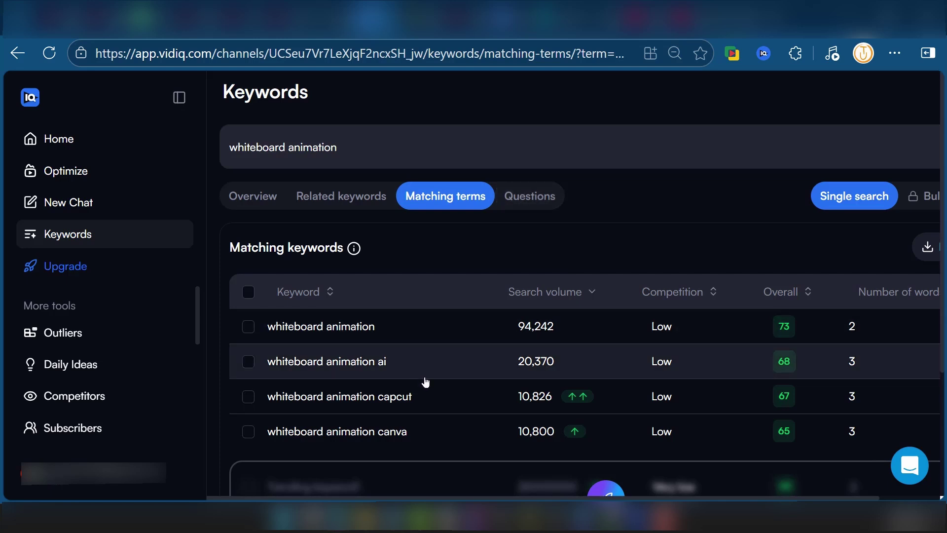
{"action": "left_click", "coordinate": [530, 200]}
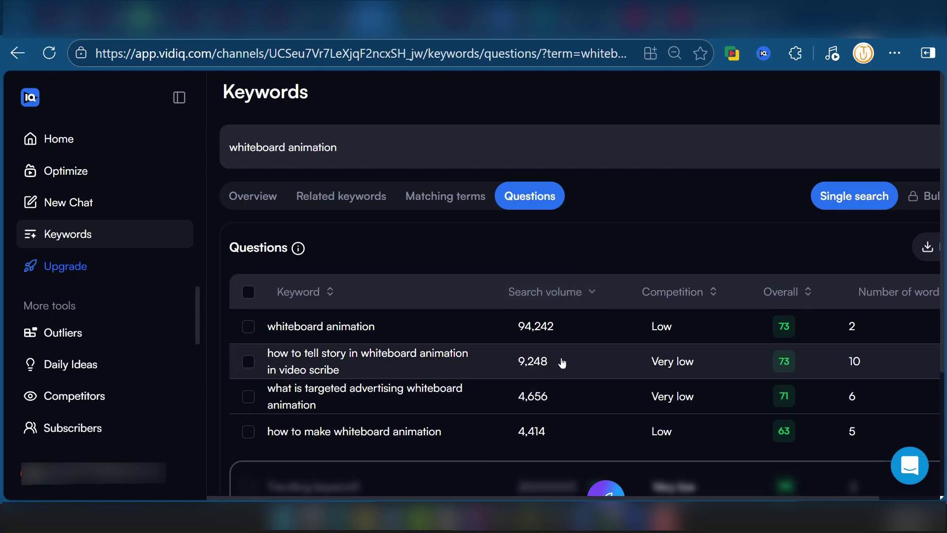
{"action": "mouse_move", "coordinate": [681, 366]}
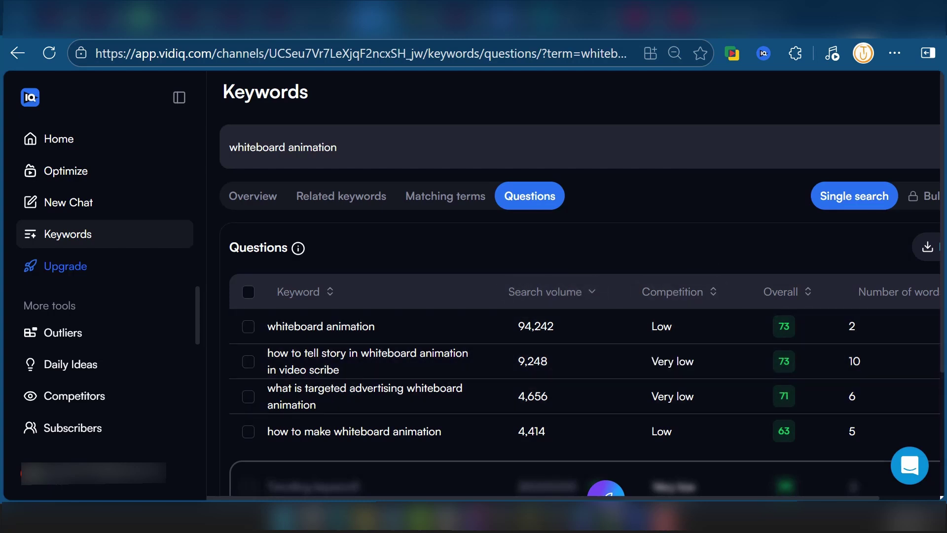
{"action": "mouse_move", "coordinate": [686, 330]}
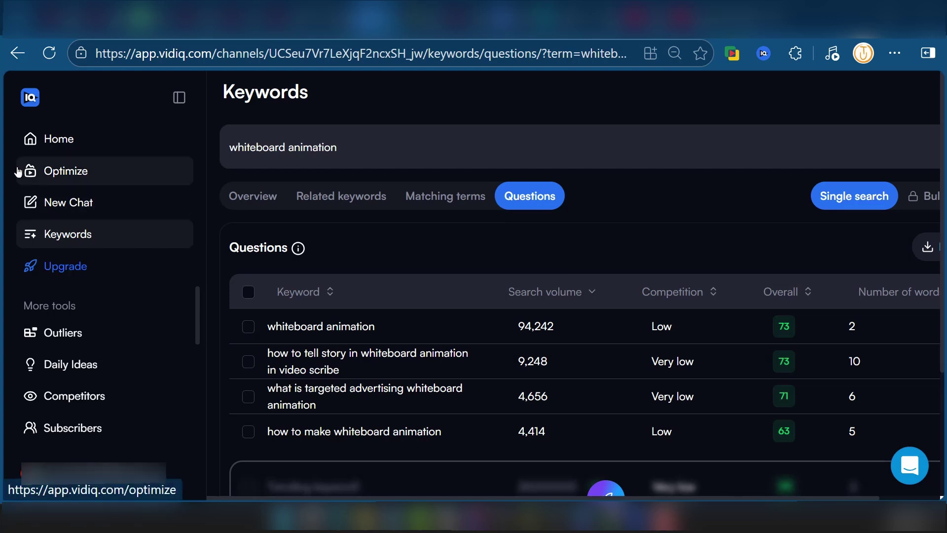
Step: View the AI coach's video suggestions in a chat, and open the Shorts Generator from the additional tools
{"action": "left_click", "coordinate": [59, 200]}
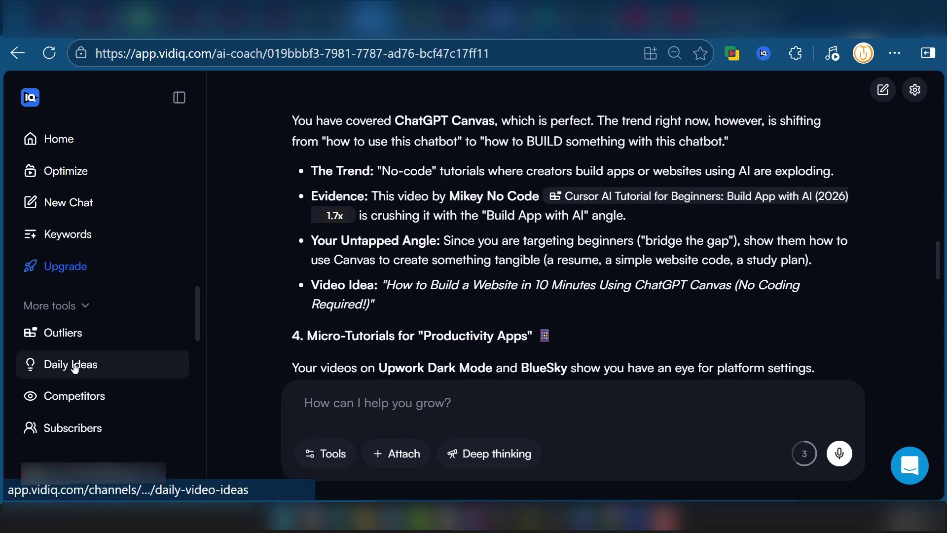
{"action": "scroll", "coordinate": [72, 374], "scroll_direction": "down", "scroll_amount": 5}
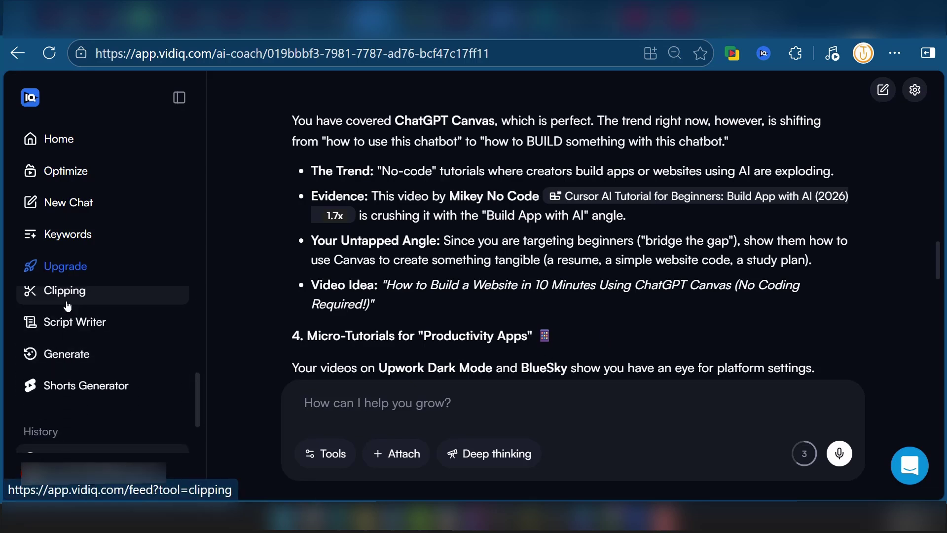
{"action": "scroll", "coordinate": [89, 345], "scroll_direction": "up", "scroll_amount": 2}
{"action": "left_click", "coordinate": [76, 352]}
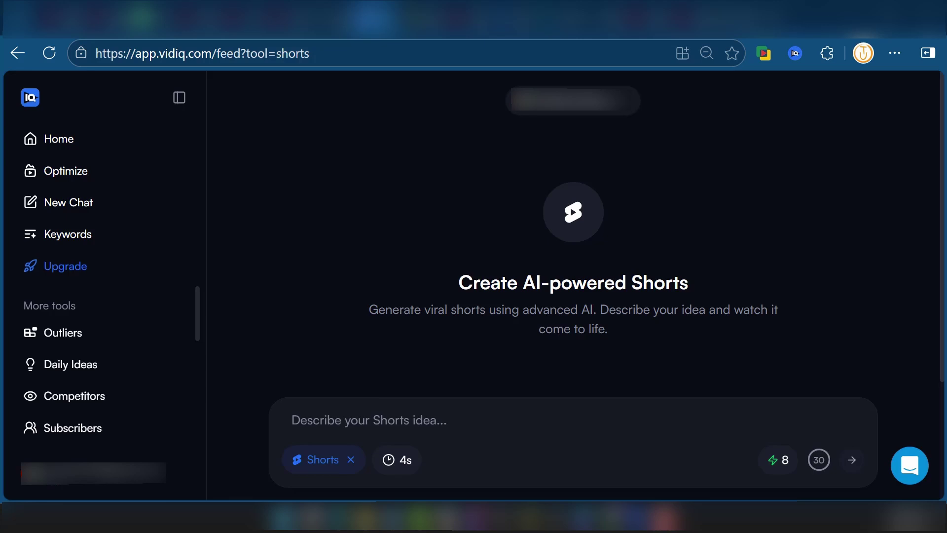
Step: Start a new AI coach chat and submit the Channel audit prompt "Can you audit my channel?"
{"action": "left_click", "coordinate": [83, 208]}
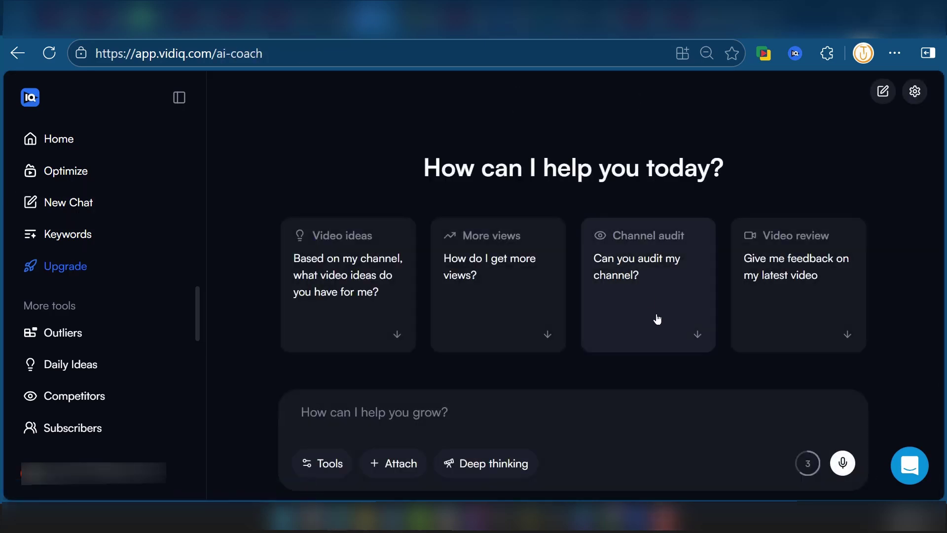
{"action": "left_click", "coordinate": [641, 285]}
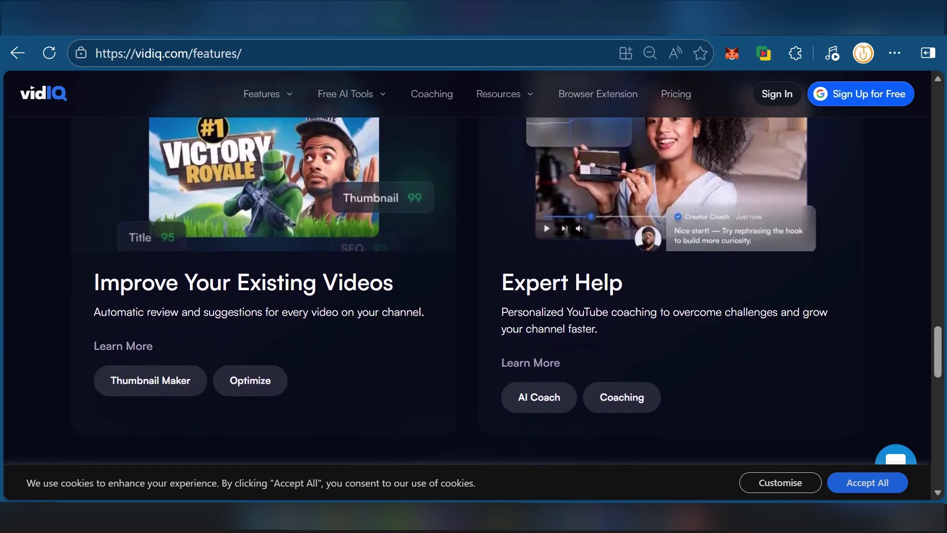
Step: Open vidIQ's YouTube coaching page and look through its introduction
{"action": "middle_click", "coordinate": [937, 152]}
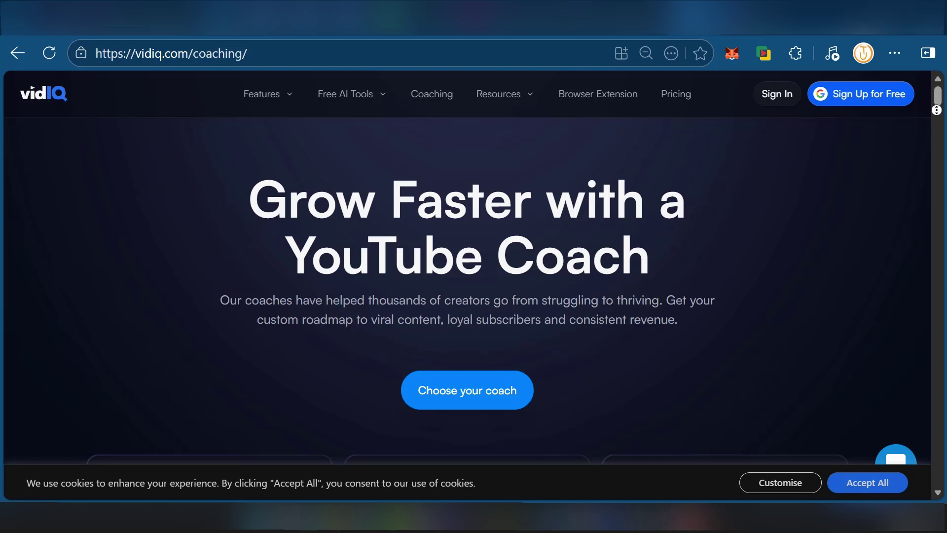
{"action": "scroll", "coordinate": [941, 119], "scroll_direction": "down", "scroll_amount": 1}
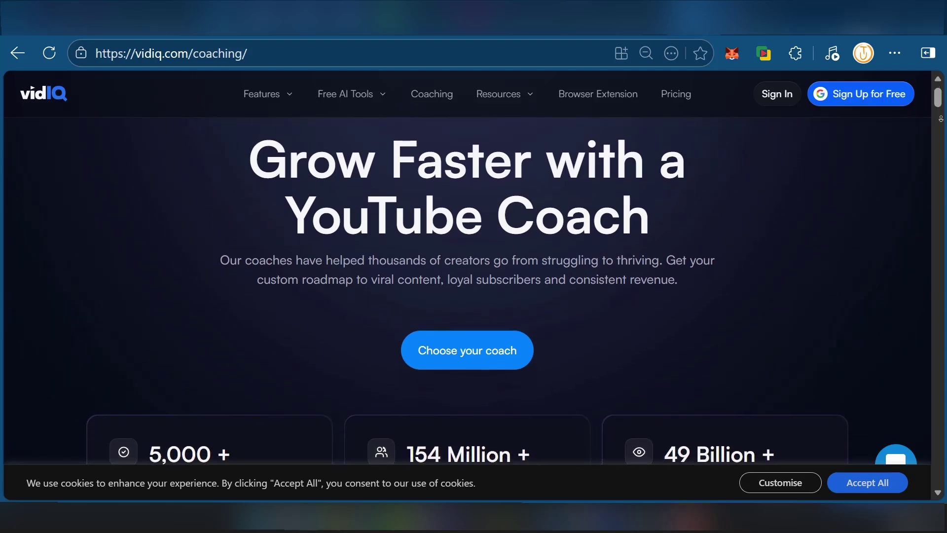